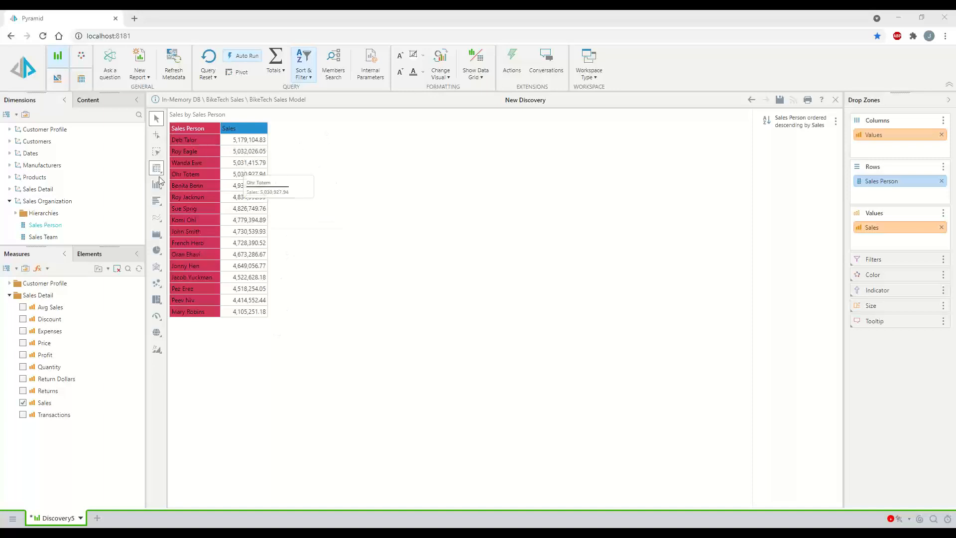
# Create a new custom measure formula and insert the semantic Rank function from the statistical functions.
pyautogui.click(47, 269)
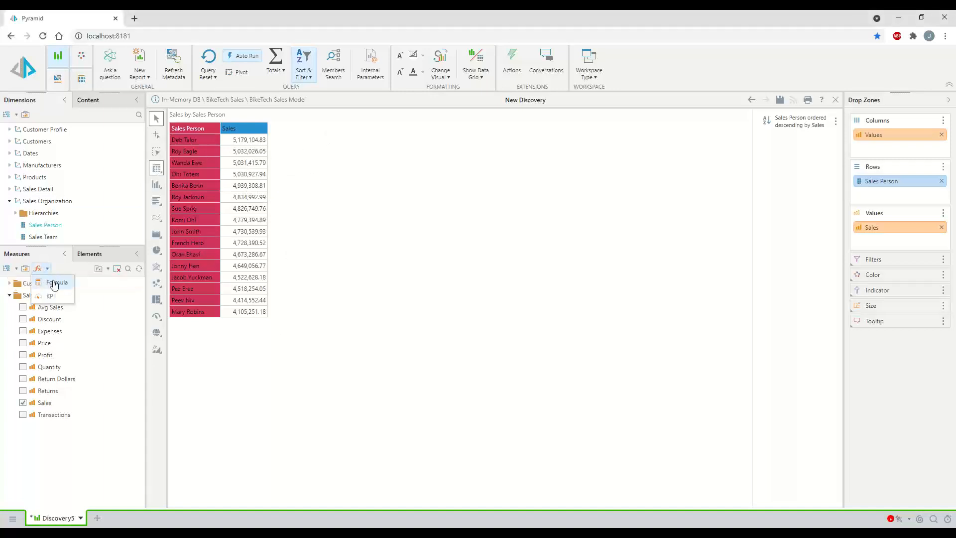
pyautogui.click(54, 285)
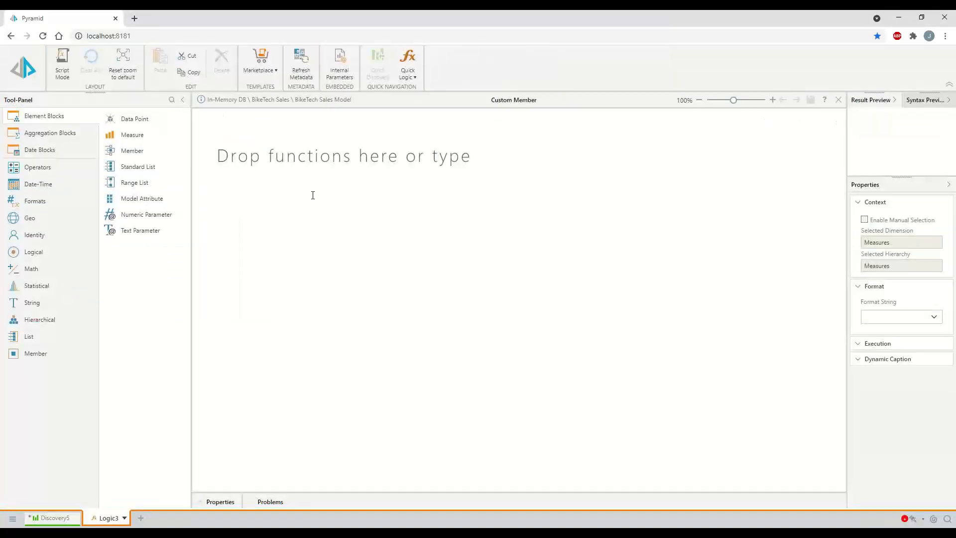
pyautogui.click(64, 137)
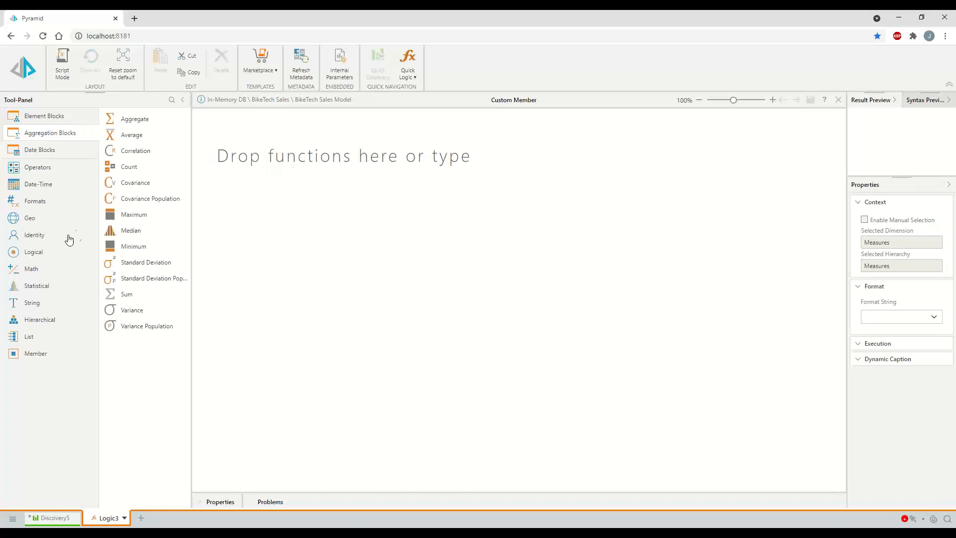
pyautogui.click(38, 287)
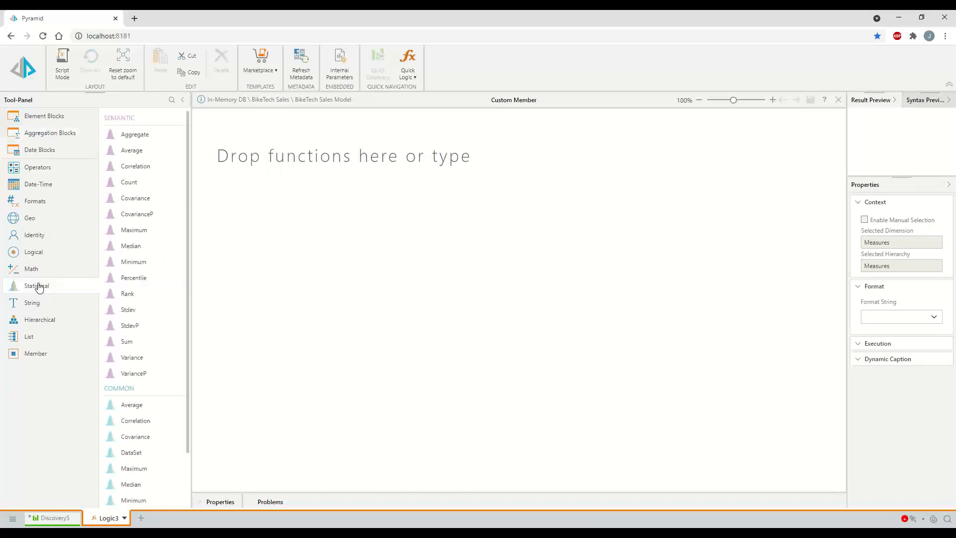
pyautogui.doubleClick(127, 294)
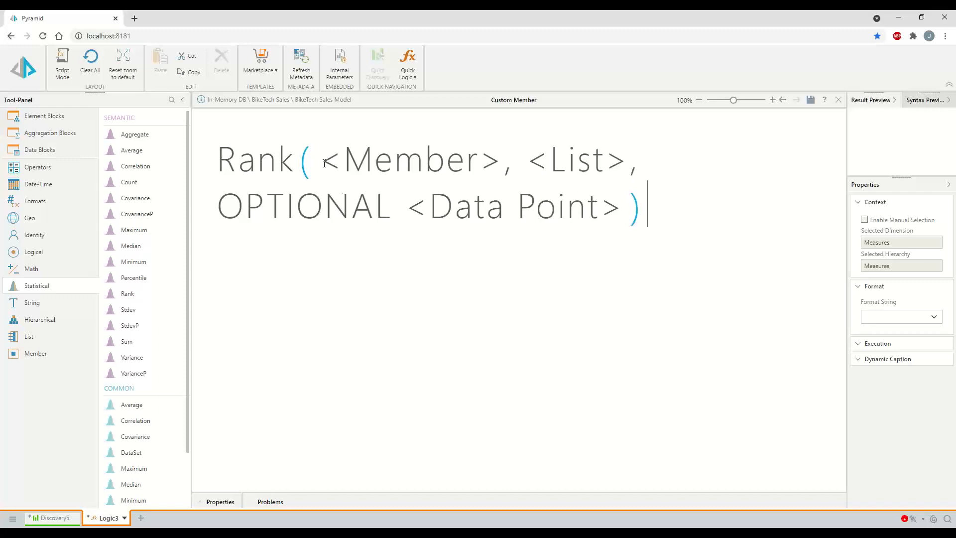
# Replace Rank's <Member> placeholder with a Member block set to Current Member of Sales Person in Sales Organization.
pyautogui.moveTo(323, 162); pyautogui.dragTo(497, 152)
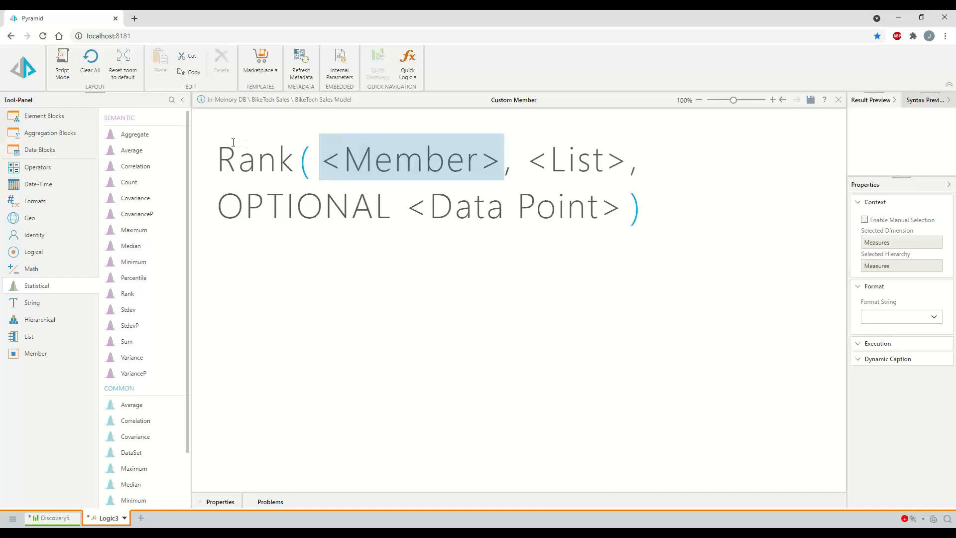
pyautogui.press('Delete')
pyautogui.click(38, 117)
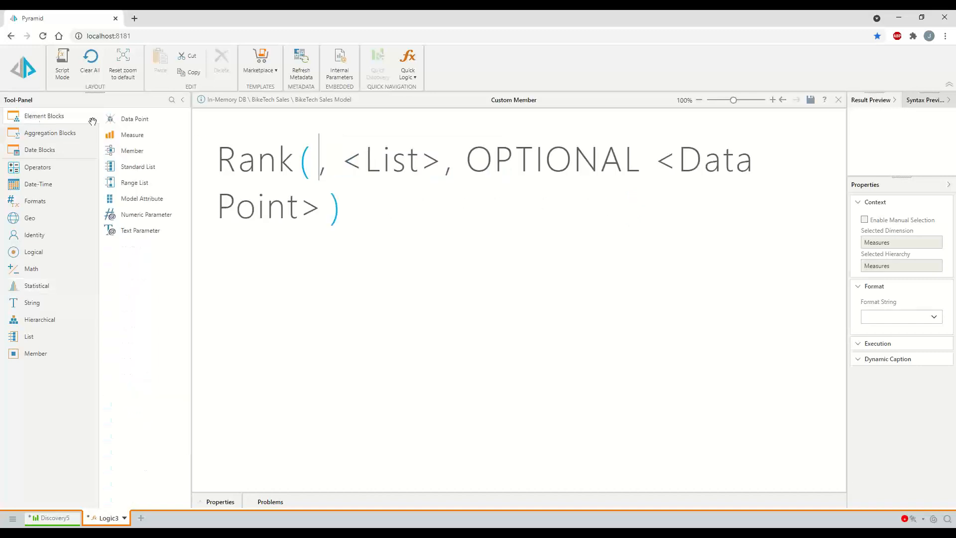
pyautogui.moveTo(125, 150); pyautogui.dragTo(363, 165)
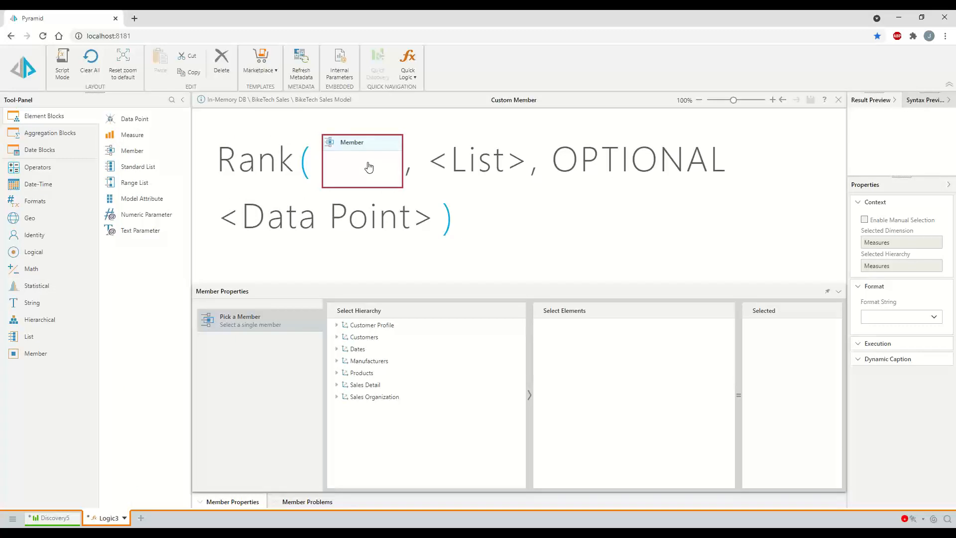
pyautogui.click(336, 397)
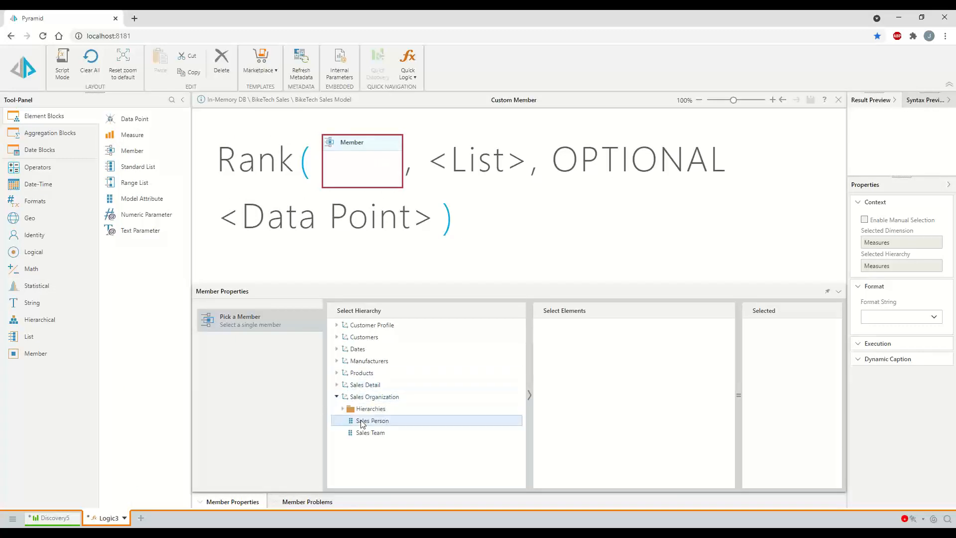
pyautogui.click(362, 421)
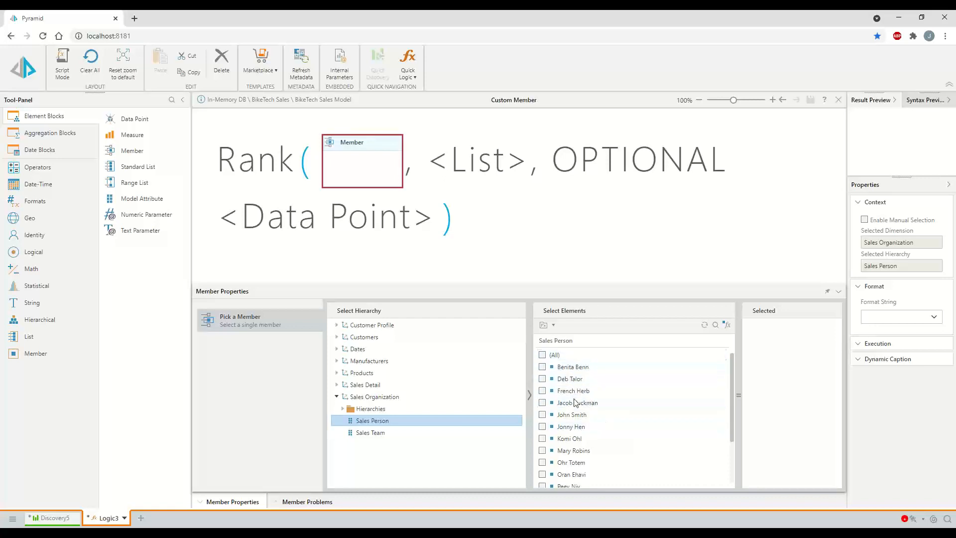
pyautogui.click(727, 327)
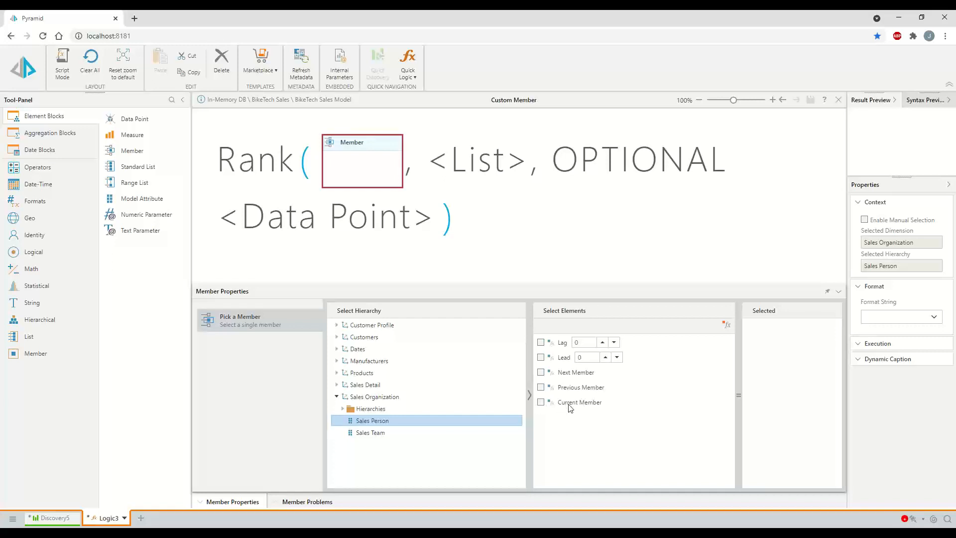
pyautogui.click(540, 403)
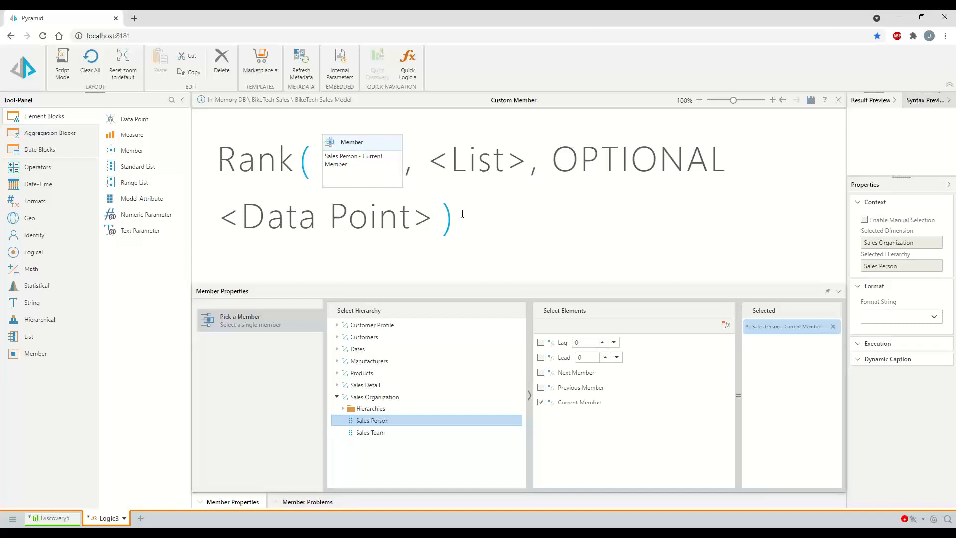
# Replace the <List> placeholder with a Standard List block containing all members of the Sales Person hierarchy.
pyautogui.click(454, 162)
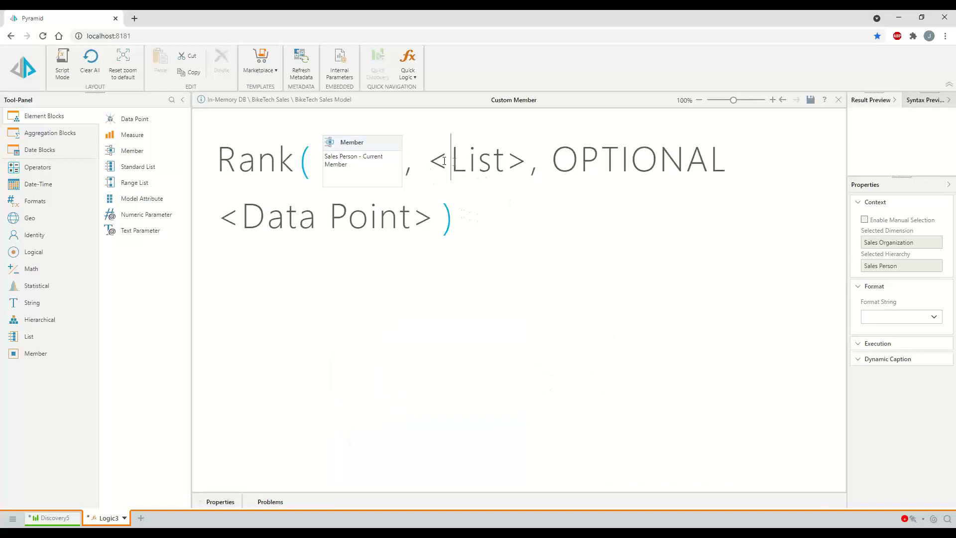
pyautogui.moveTo(432, 159); pyautogui.dragTo(524, 155)
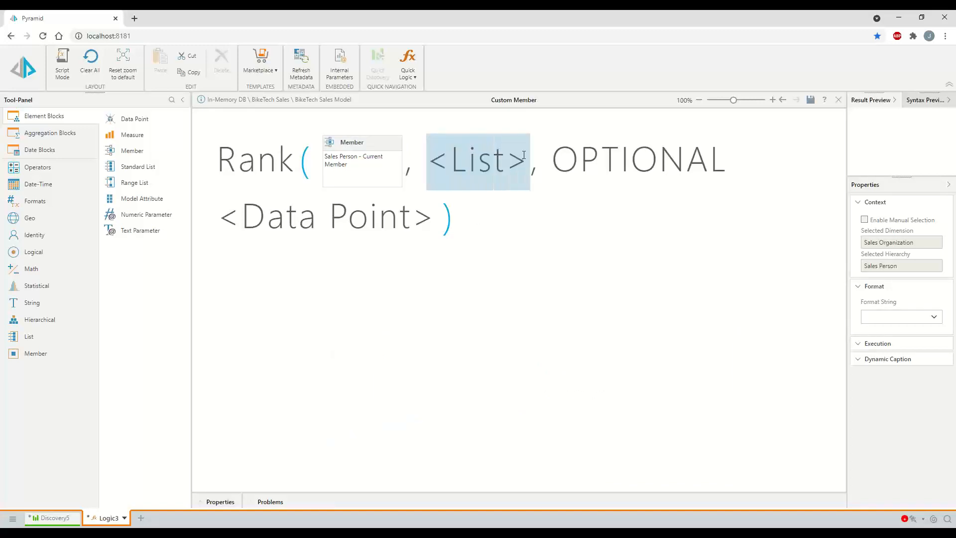
pyautogui.press('BackSpace')
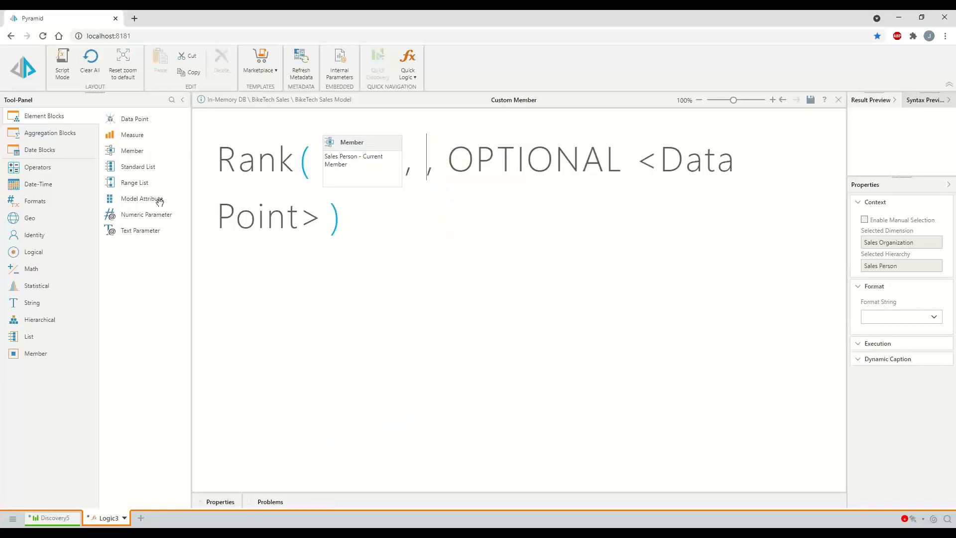
pyautogui.moveTo(133, 168); pyautogui.dragTo(463, 162)
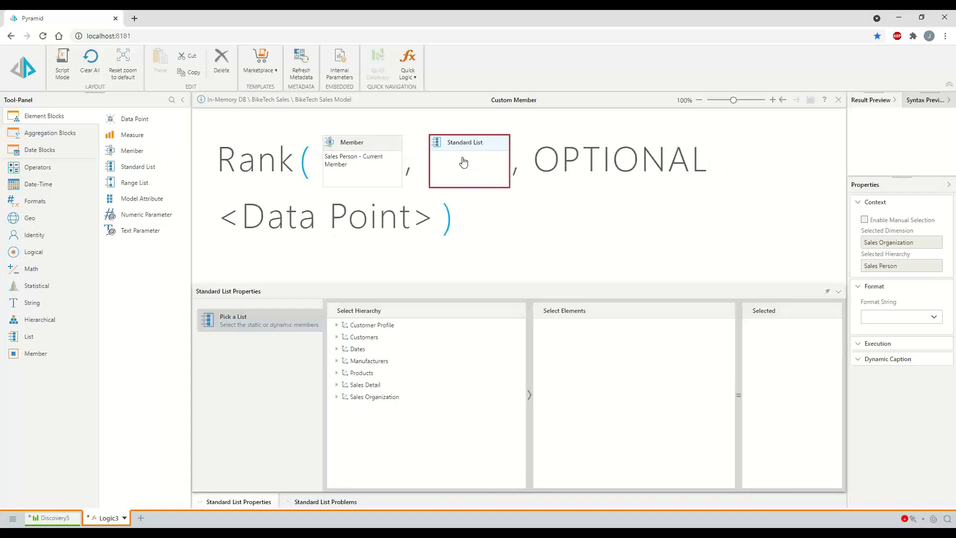
pyautogui.click(336, 396)
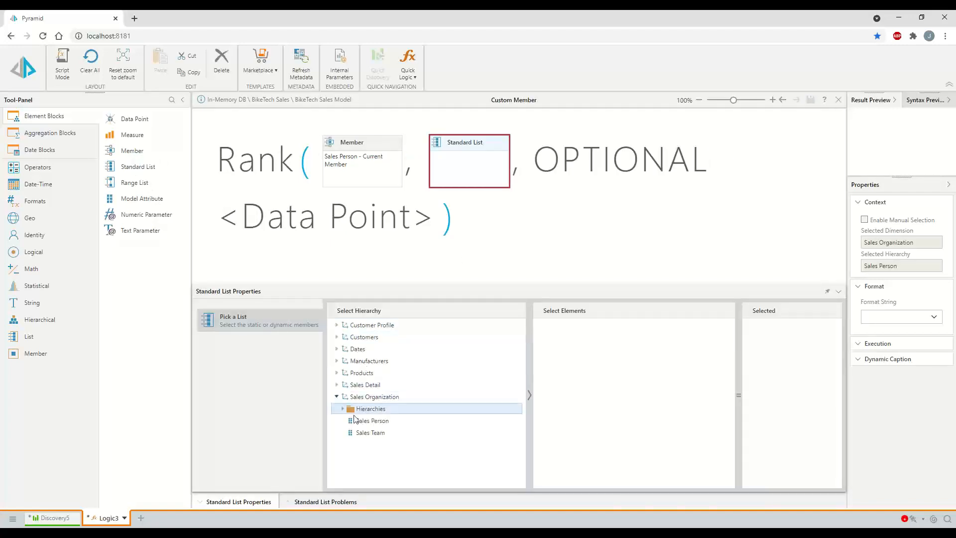
pyautogui.click(366, 421)
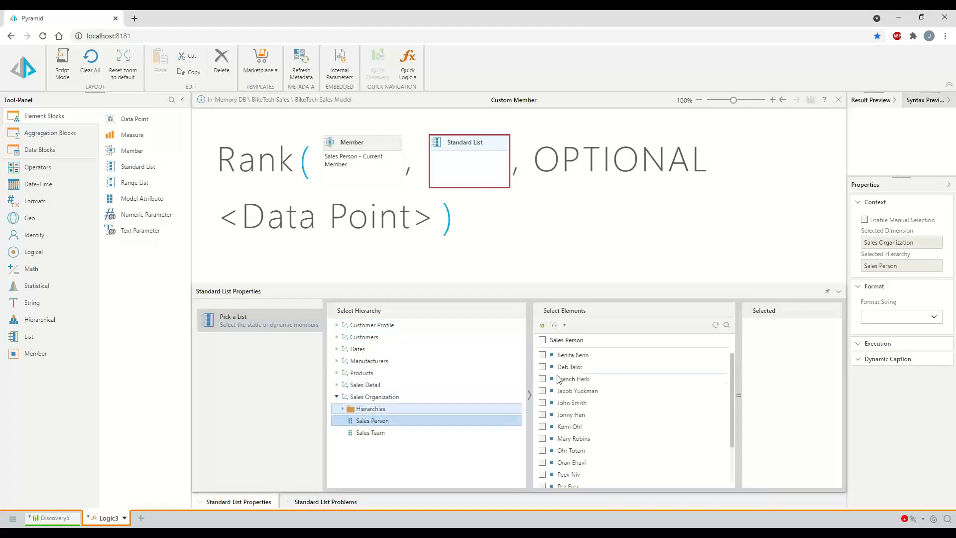
pyautogui.click(542, 340)
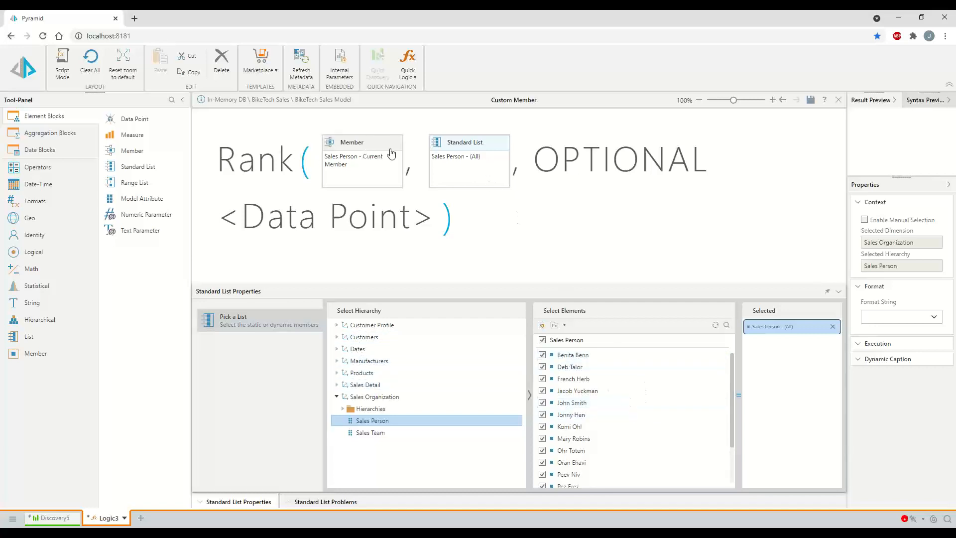
# Replace the optional <Data Point> placeholder with a Measure block set to Sales from Sales Detail.
pyautogui.click(534, 156)
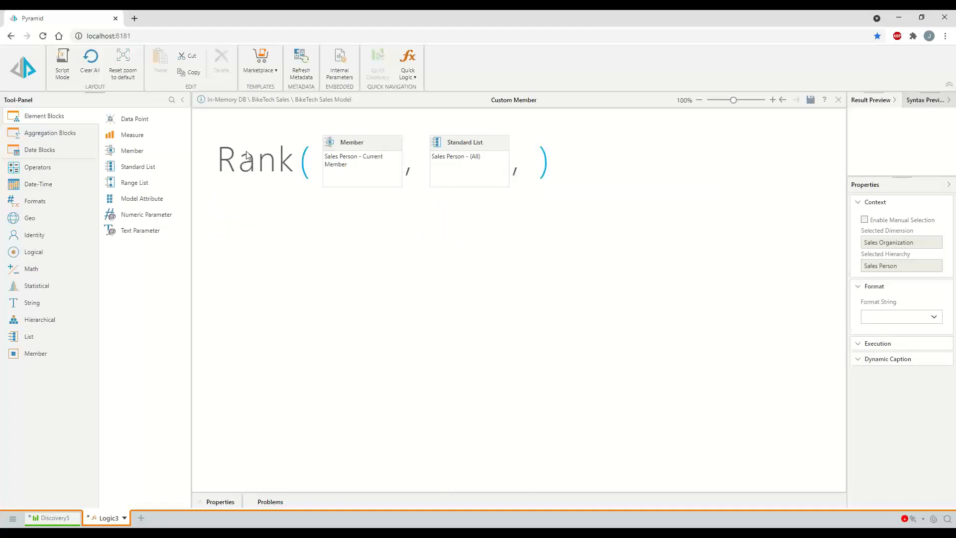
pyautogui.moveTo(129, 135); pyautogui.dragTo(582, 153)
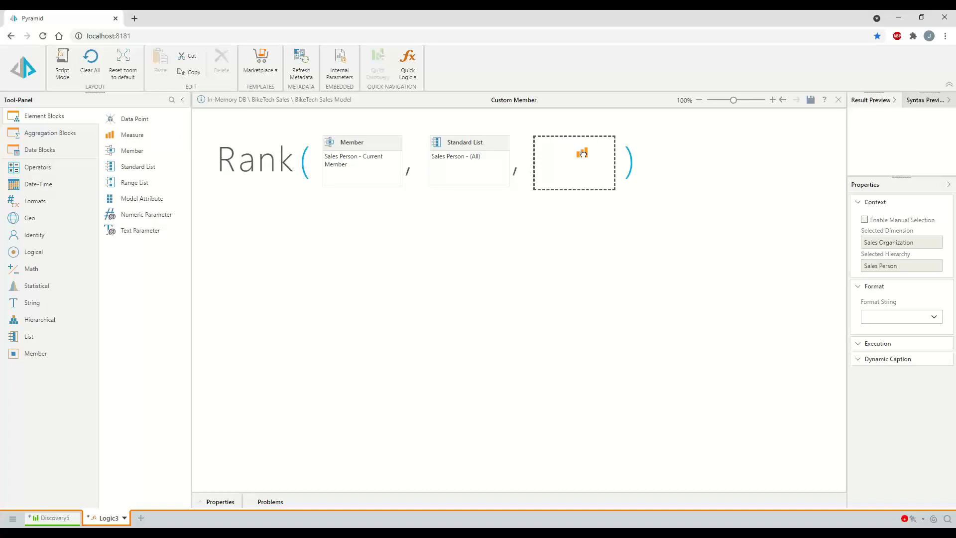
pyautogui.moveTo(583, 153); pyautogui.dragTo(582, 154)
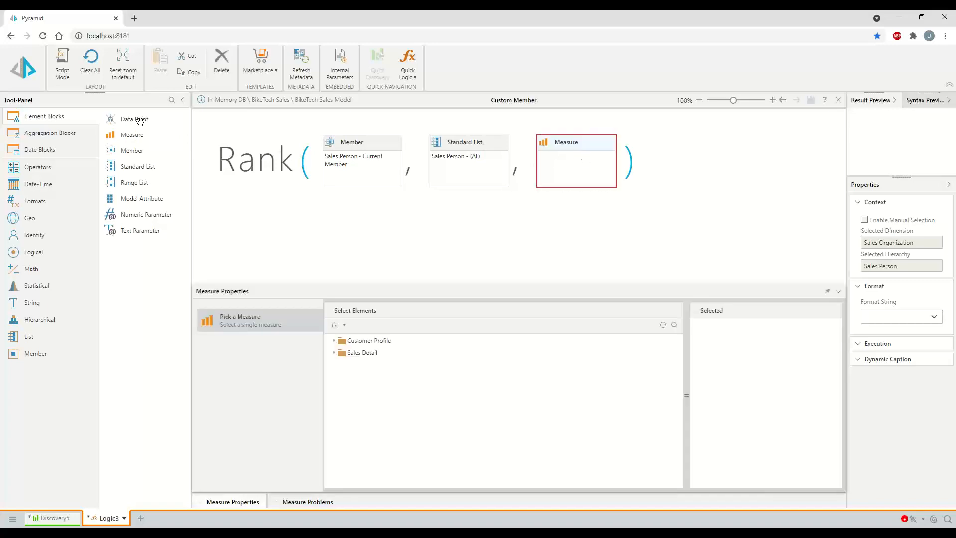
pyautogui.click(333, 352)
pyautogui.click(347, 459)
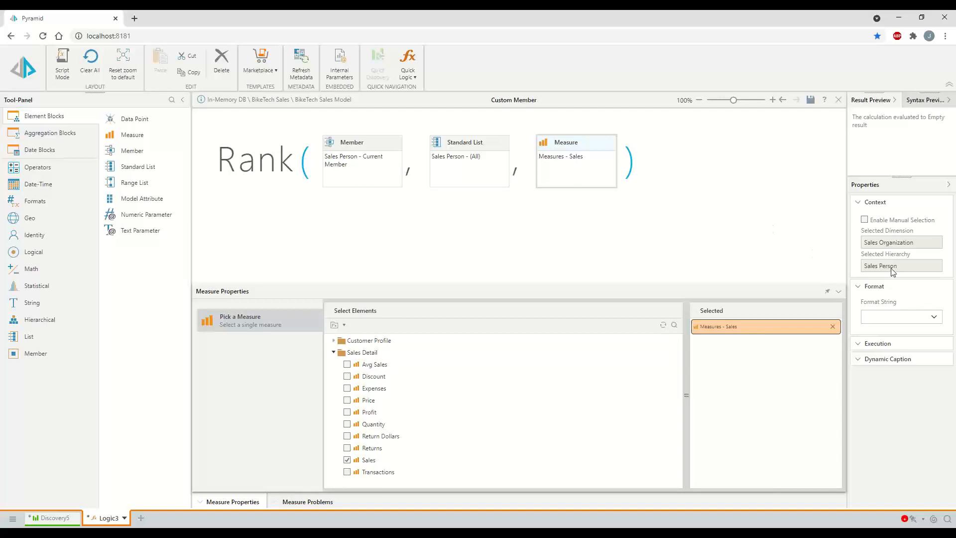
# Enable manual context selection, set the formula's dimension to Measures, and choose the #,# format string.
pyautogui.click(864, 220)
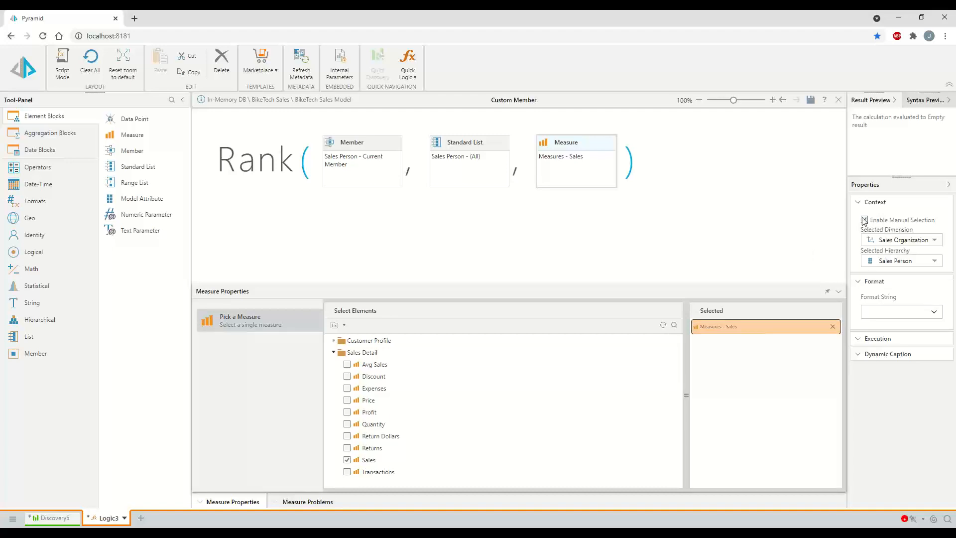
pyautogui.click(910, 241)
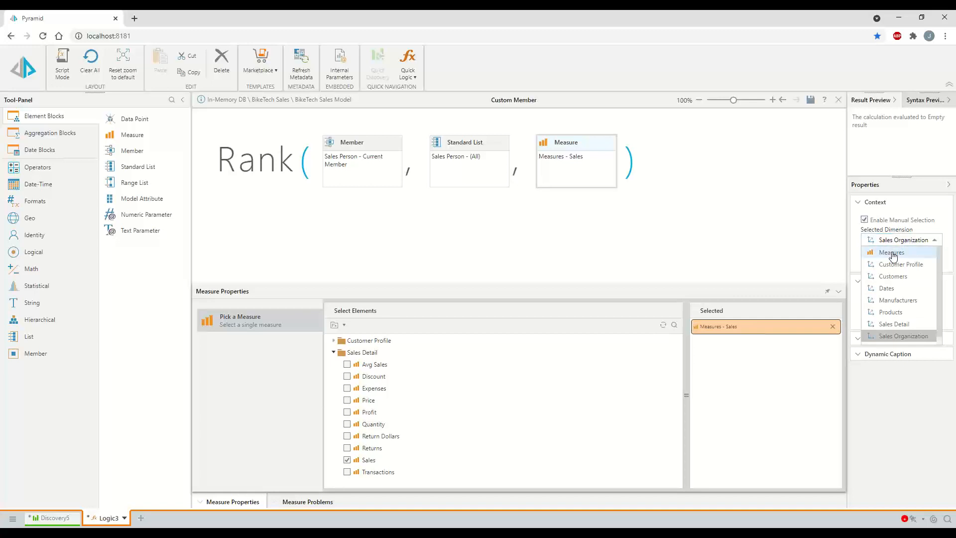
pyautogui.click(893, 253)
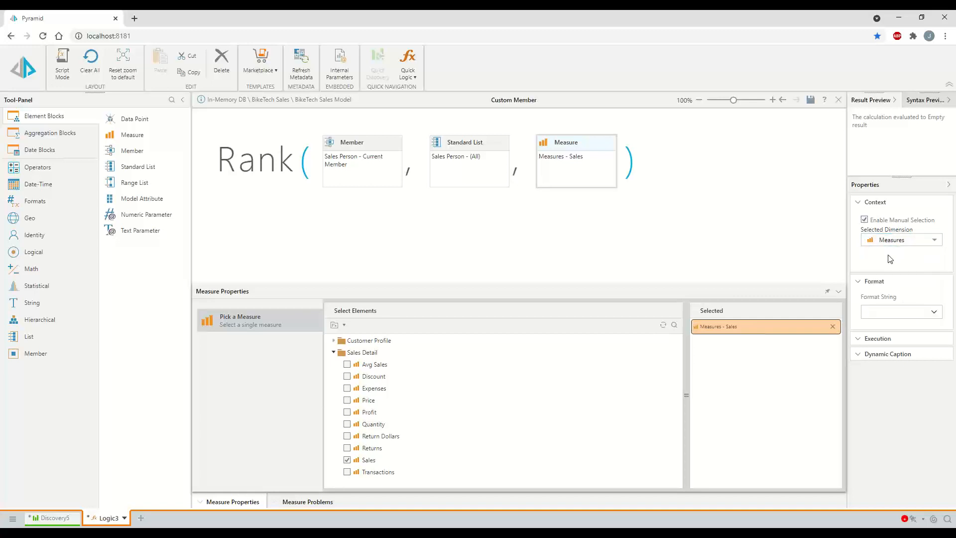
pyautogui.click(903, 312)
pyautogui.click(877, 332)
# Save the formula in My Content under the name Rep Rank.
pyautogui.click(810, 101)
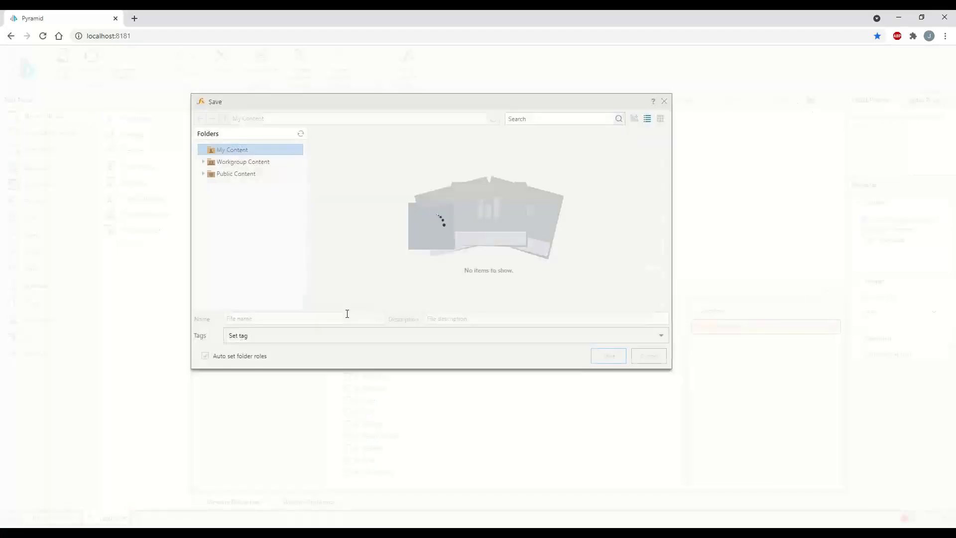
pyautogui.click(291, 318)
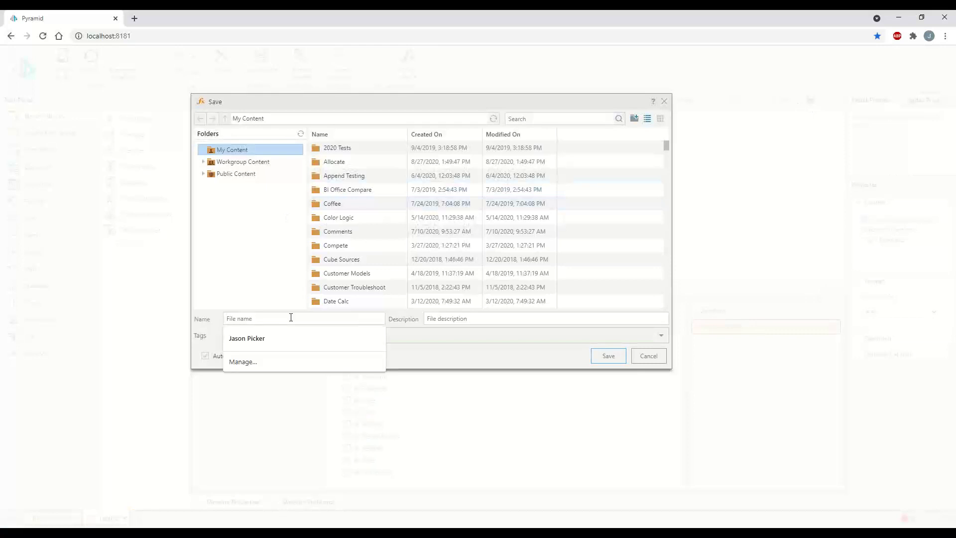
pyautogui.write('S')
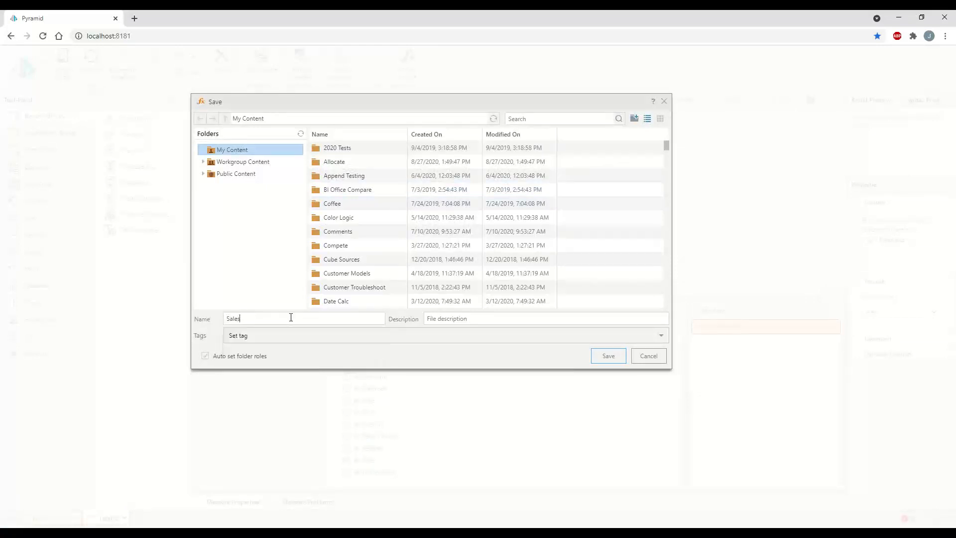
pyautogui.write('al')
pyautogui.press('BackSpace')
pyautogui.press('BackSpace')
pyautogui.press('BackSpace')
pyautogui.write('R')
pyautogui.press('Return')
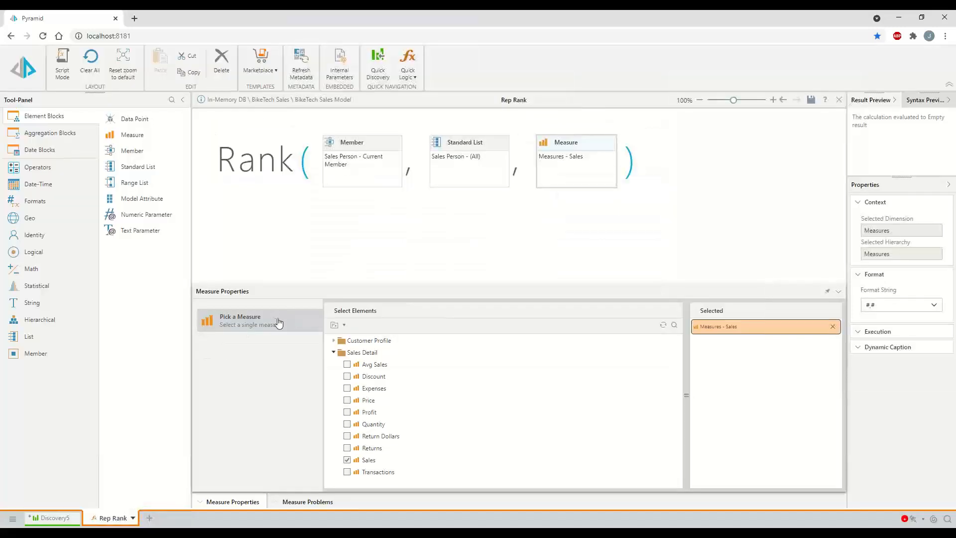
# Add the Rep Rank measure from My Content to the Sales by Sales Person discovery, browsing the custom elements as a tree.
pyautogui.click(41, 522)
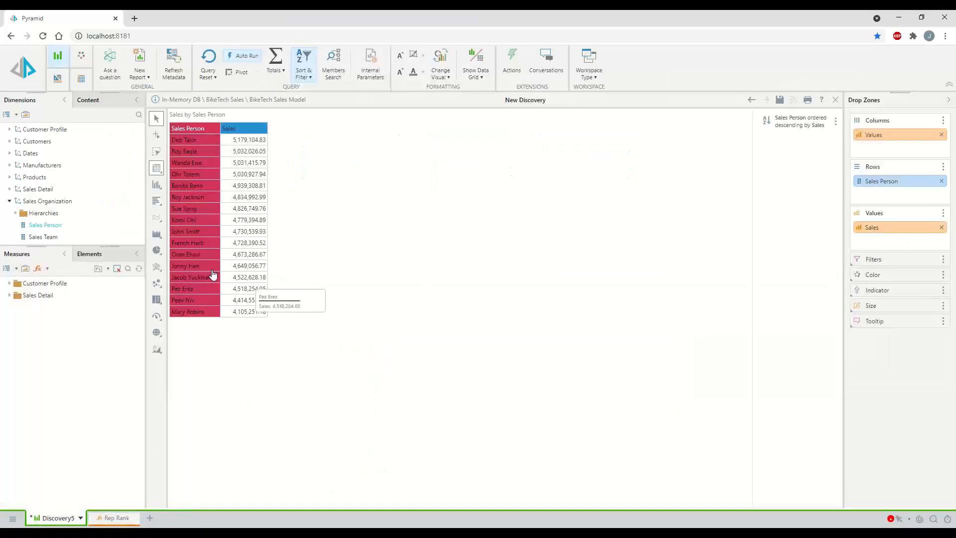
pyautogui.click(107, 269)
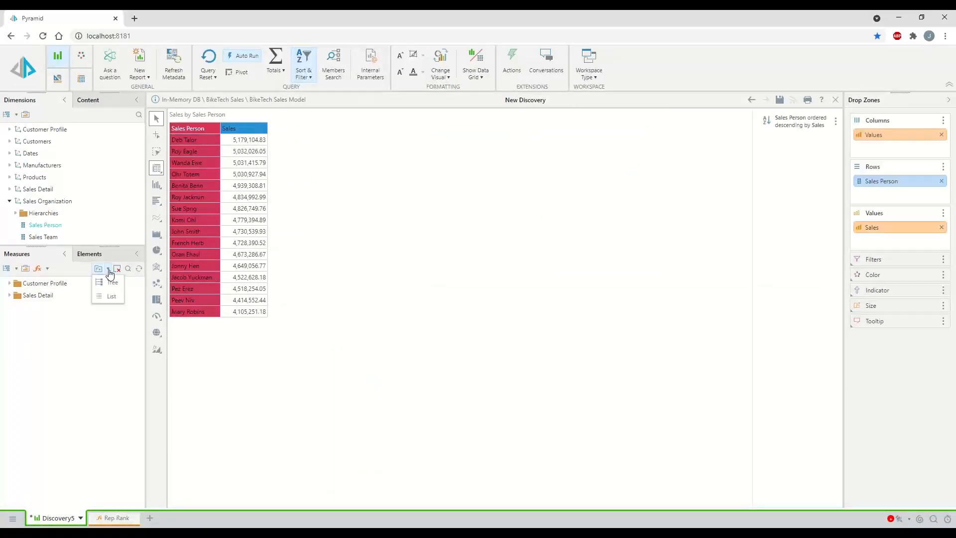
pyautogui.click(112, 283)
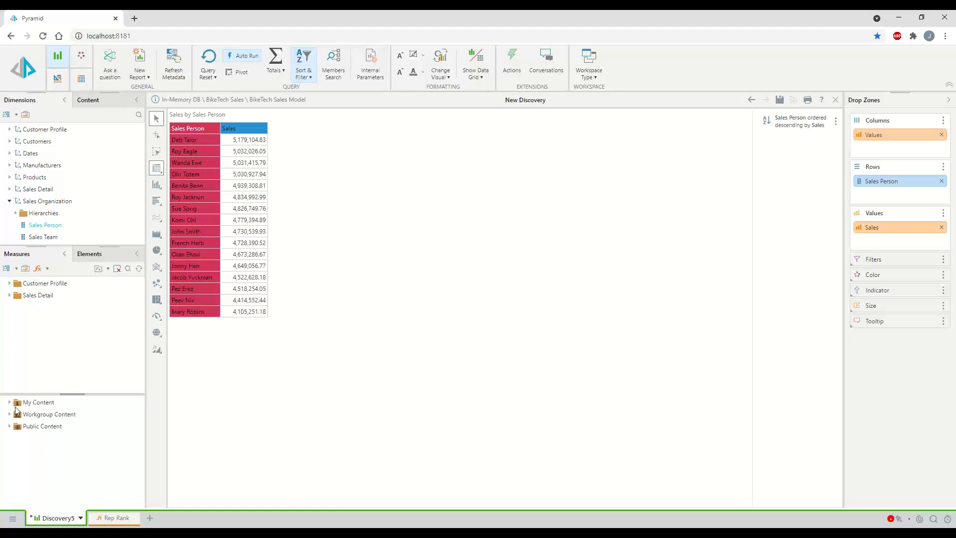
pyautogui.click(8, 402)
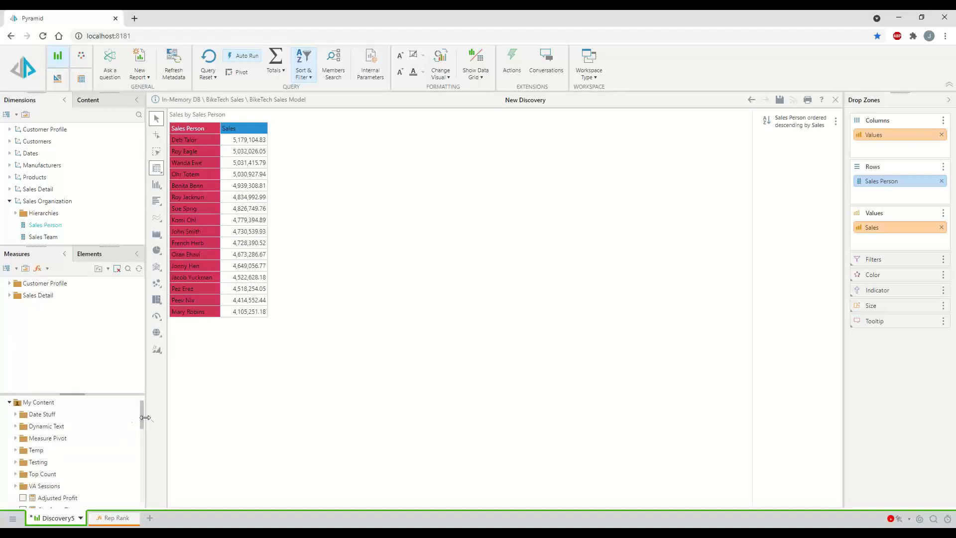
pyautogui.moveTo(144, 421); pyautogui.dragTo(140, 473)
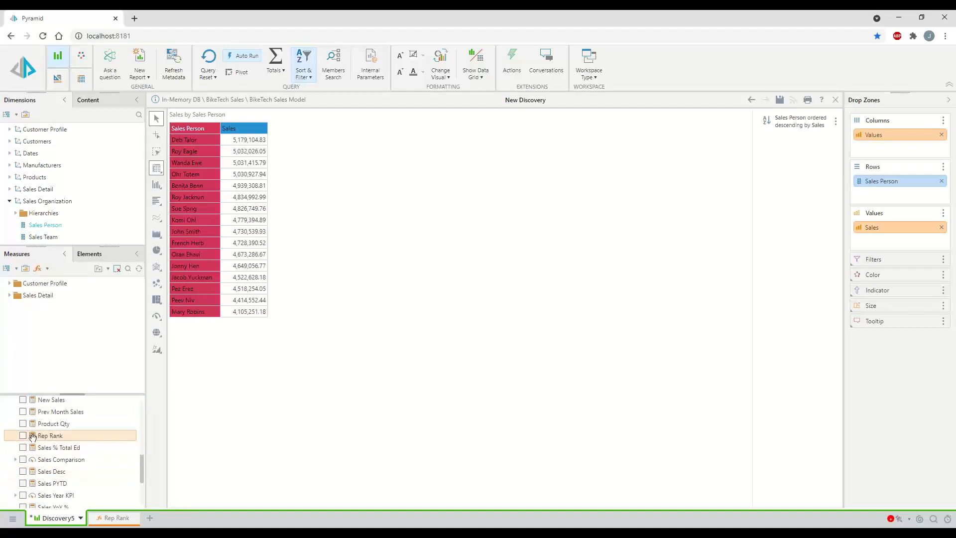
pyautogui.click(23, 436)
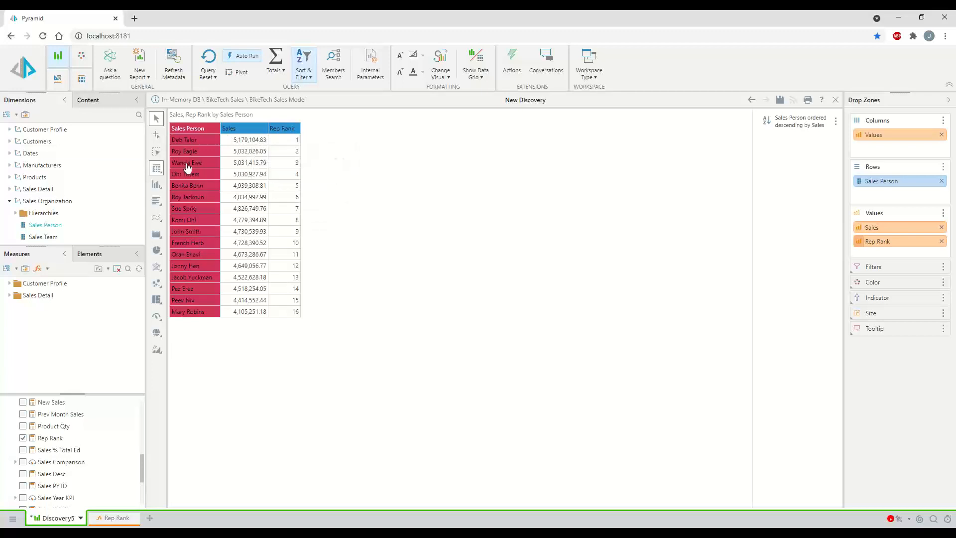
# Add the Dates Hierarchy to the discovery as a filter.
pyautogui.click(10, 153)
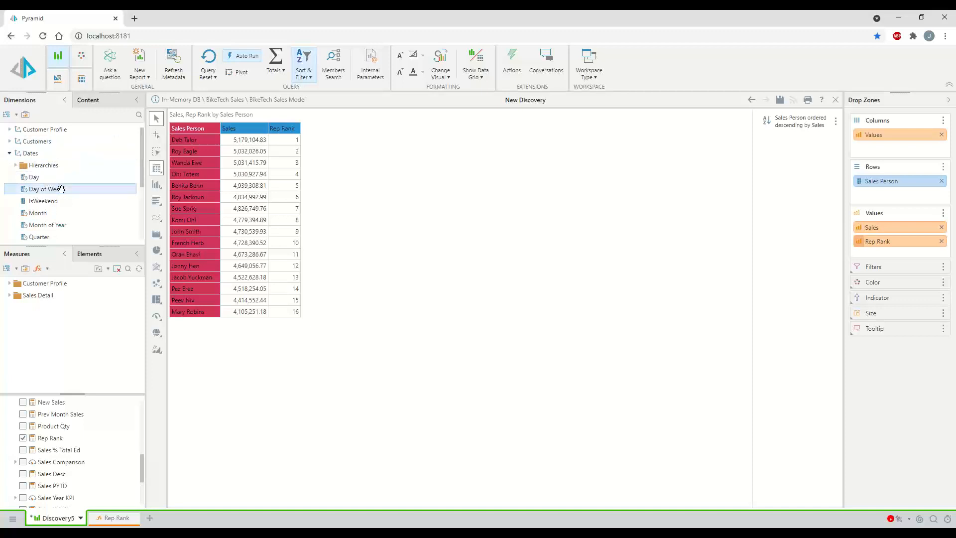
pyautogui.click(16, 165)
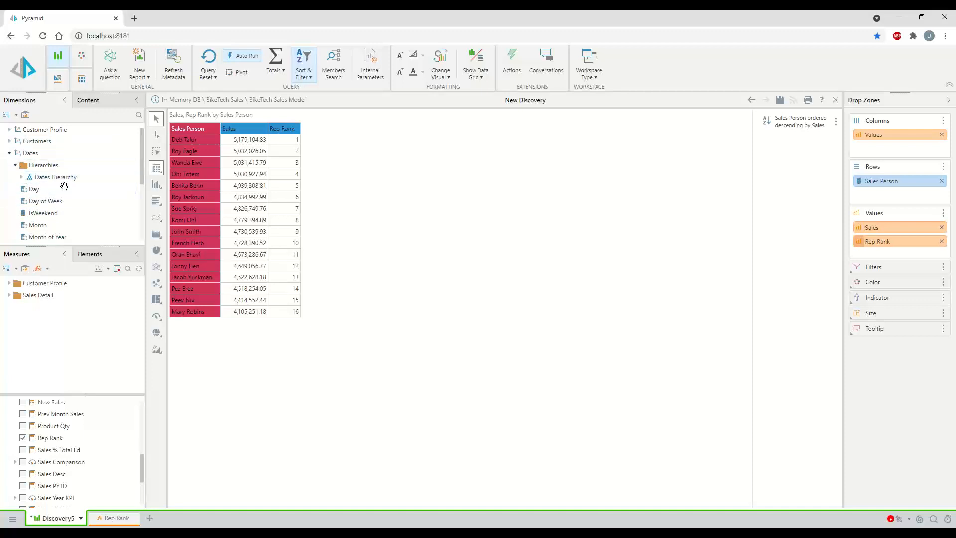
pyautogui.moveTo(50, 177); pyautogui.dragTo(812, 262)
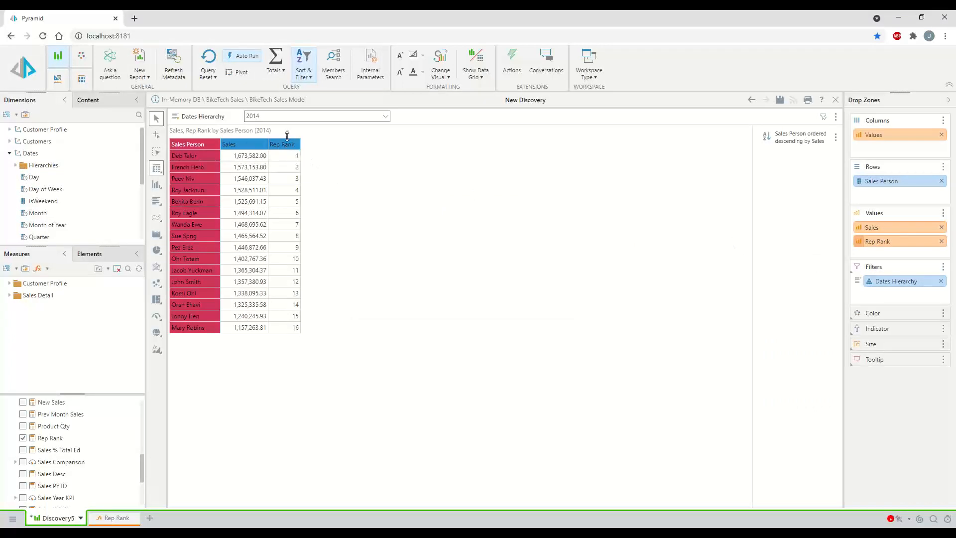
# Switch the Dates Hierarchy filter to 2016, then to 2015.
pyautogui.click(263, 116)
pyautogui.click(269, 170)
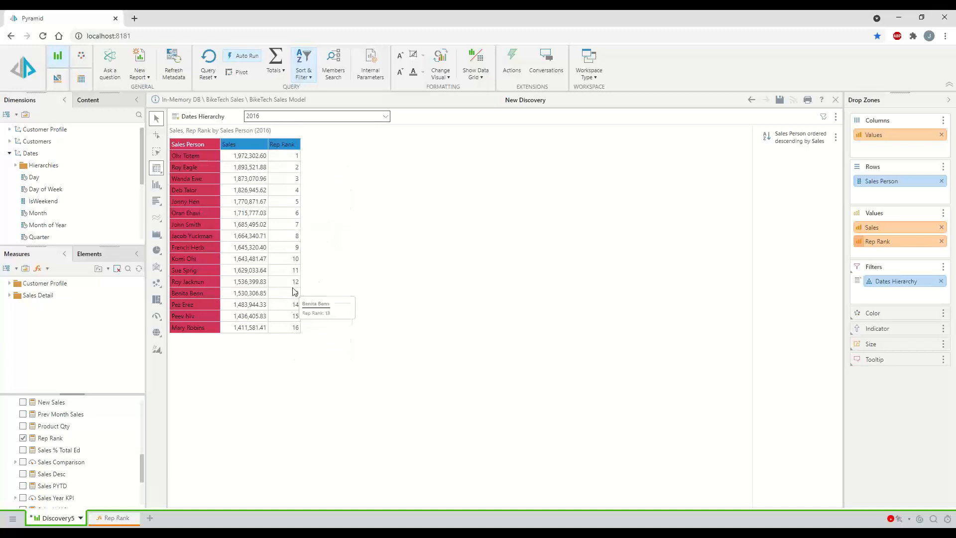
pyautogui.click(293, 123)
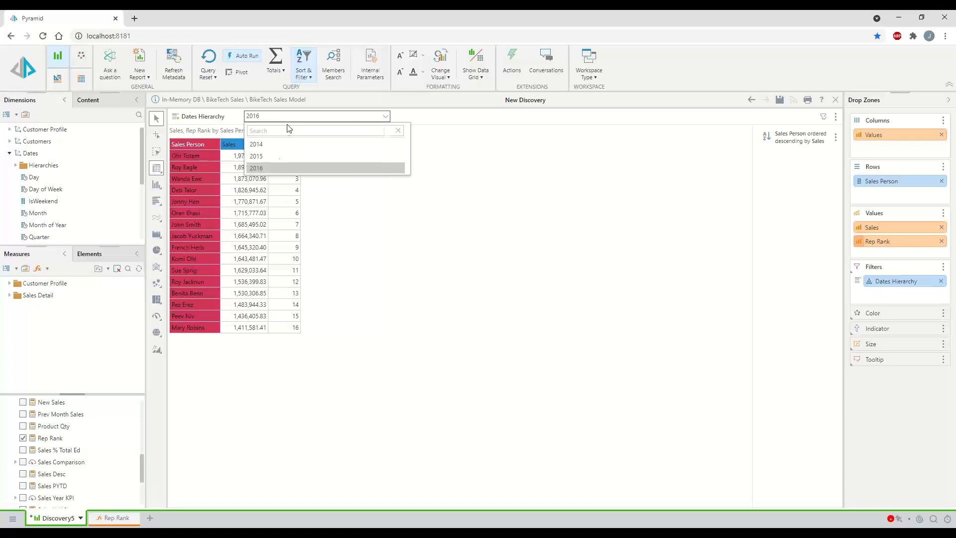
pyautogui.click(268, 157)
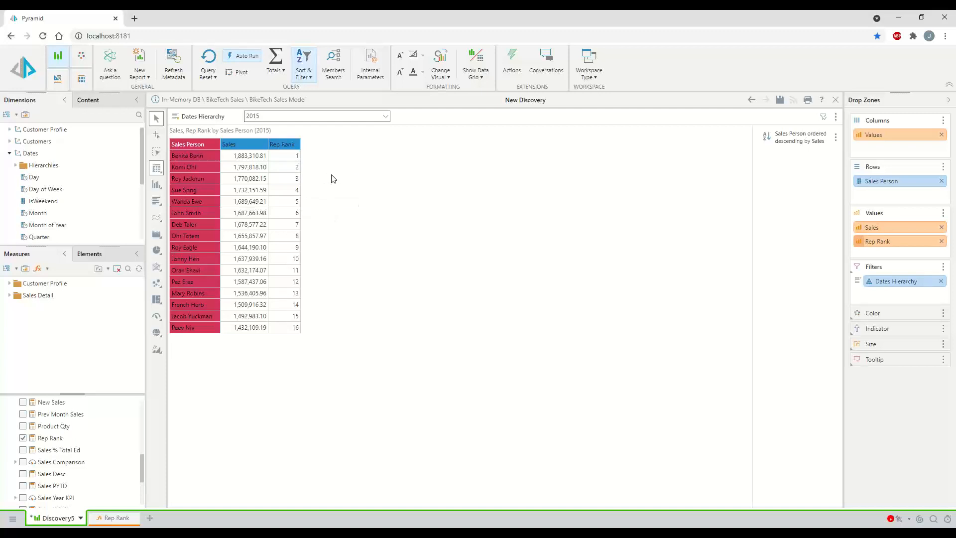
# In the Rep Rank formula, replace the Measure block's Sales selection with Measure List Parameter and save the formula.
pyautogui.click(124, 519)
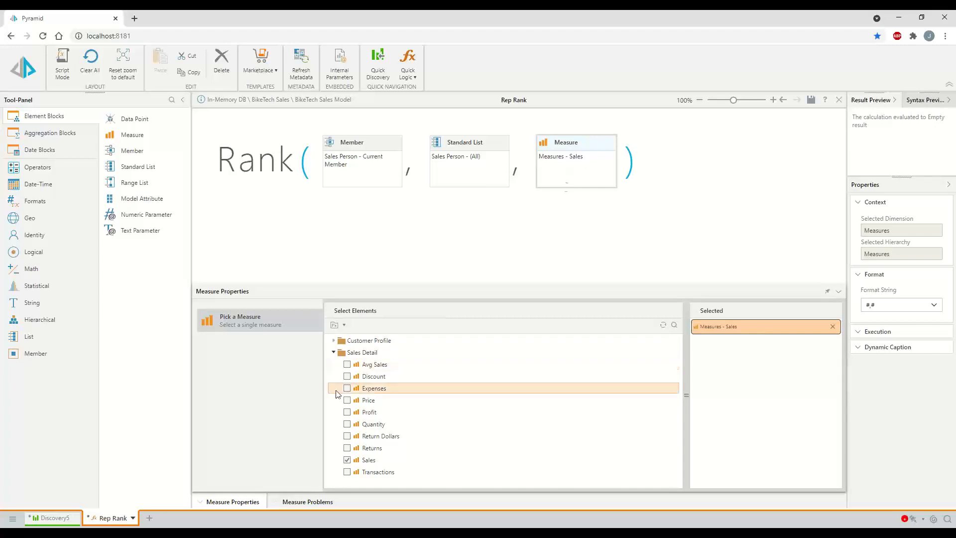
pyautogui.click(342, 325)
pyautogui.click(347, 352)
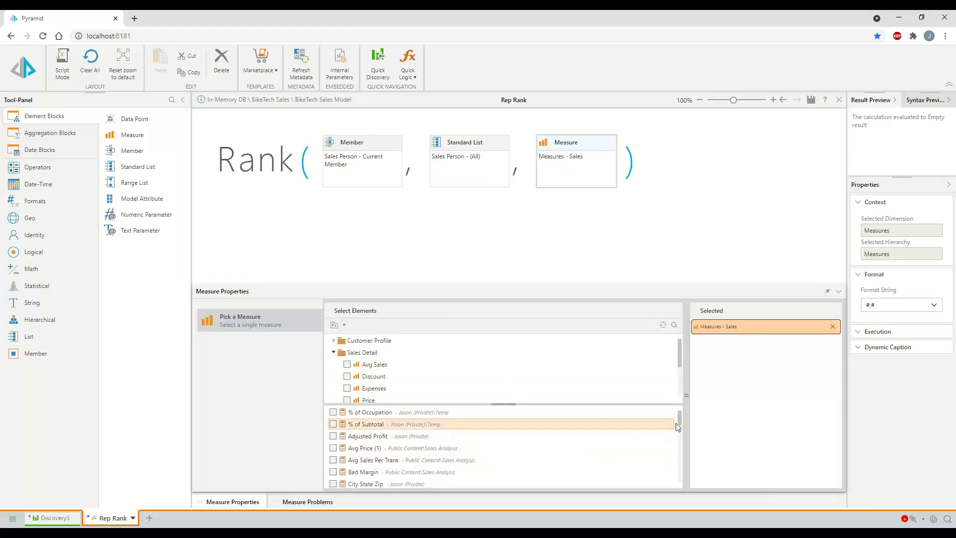
pyautogui.moveTo(678, 419); pyautogui.dragTo(682, 453)
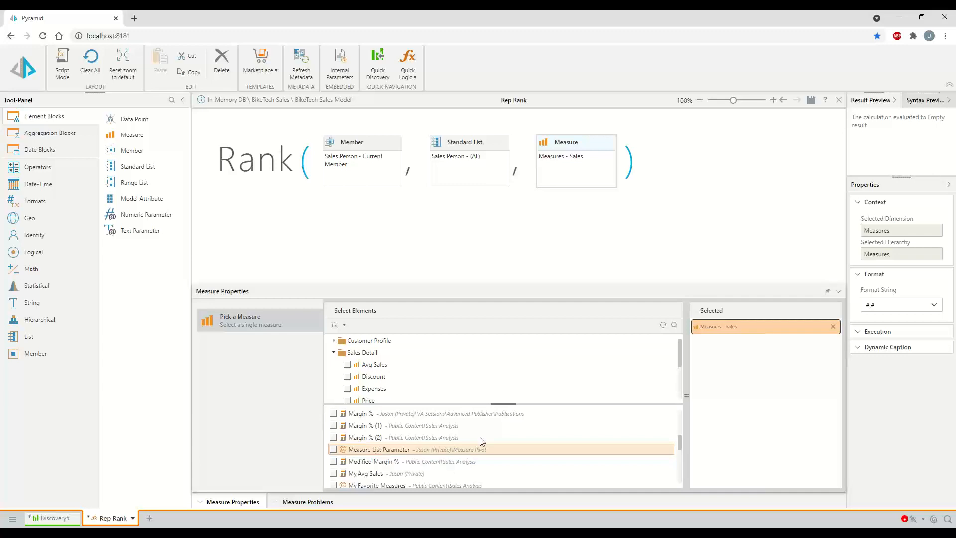
pyautogui.click(833, 327)
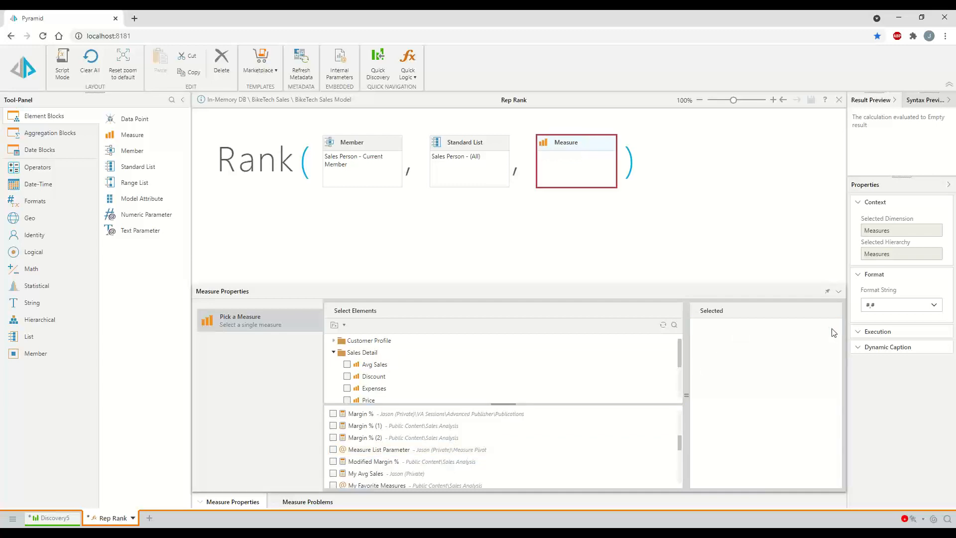
pyautogui.click(333, 450)
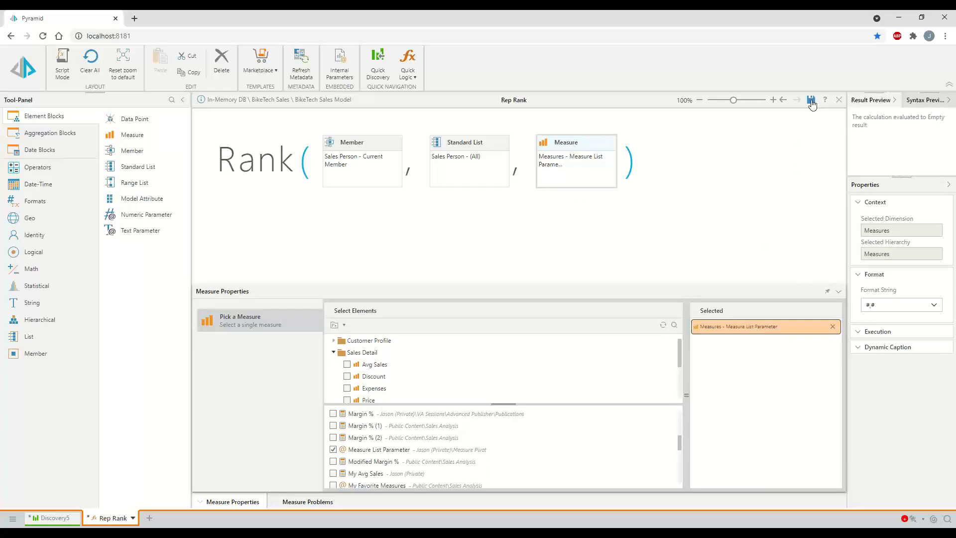
# Return to the discovery, refresh its metadata, and check the choices offered by the Measure List Parameter slicer.
pyautogui.click(44, 521)
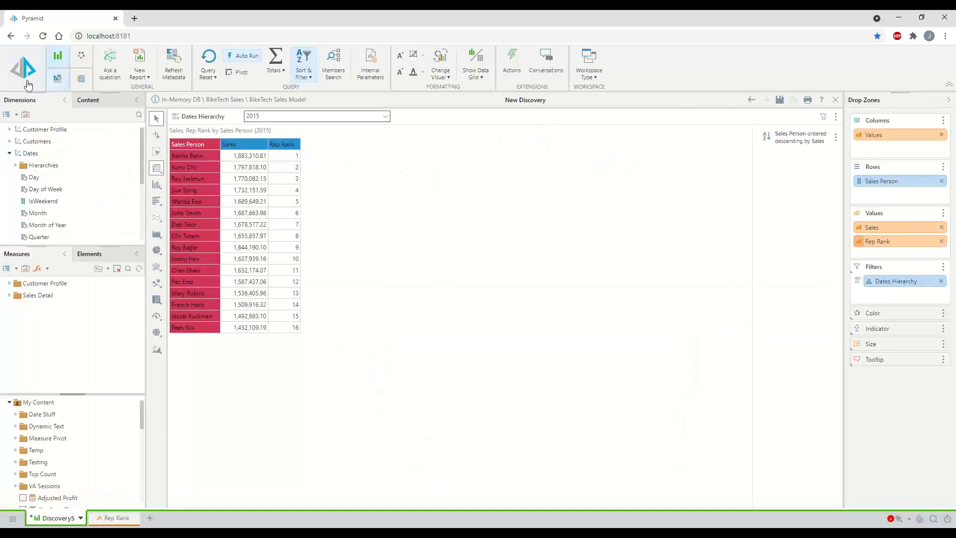
pyautogui.click(178, 62)
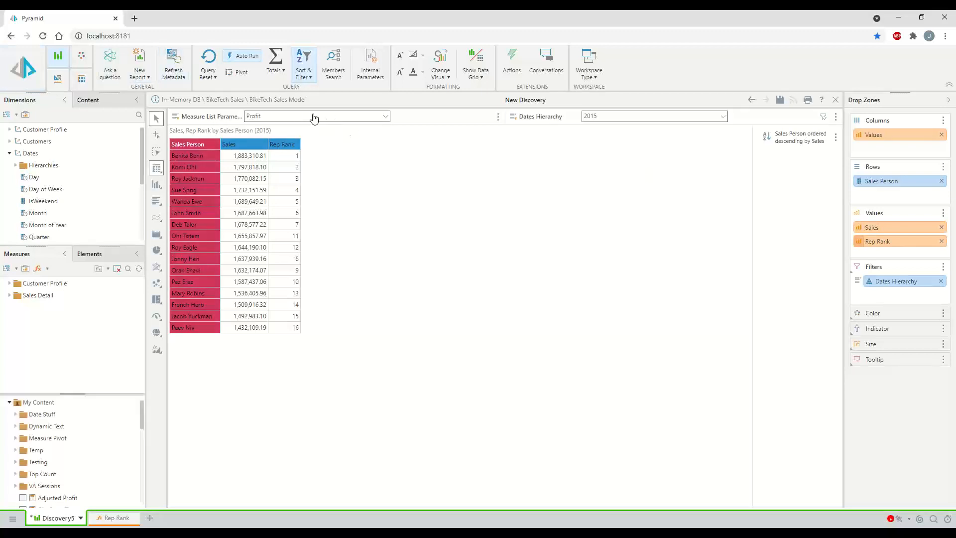
pyautogui.click(285, 119)
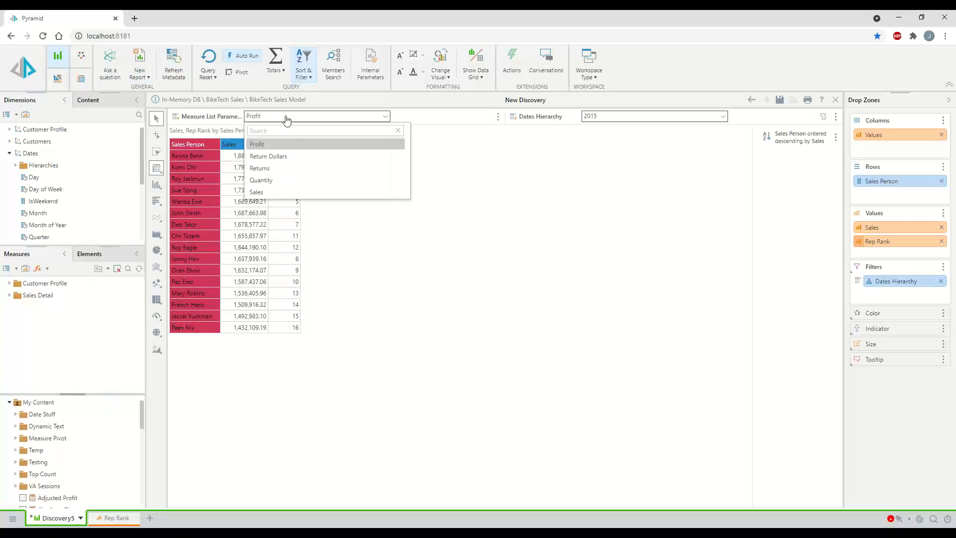
pyautogui.click(286, 119)
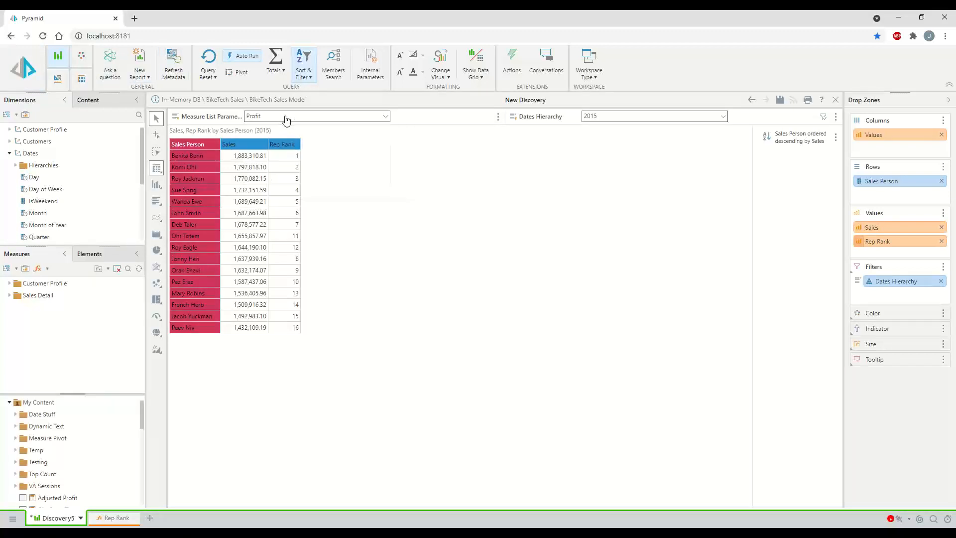
# Replace the Sales measure in the discovery's values with Measure List Parameter, picked from the flat list of custom elements.
pyautogui.click(941, 227)
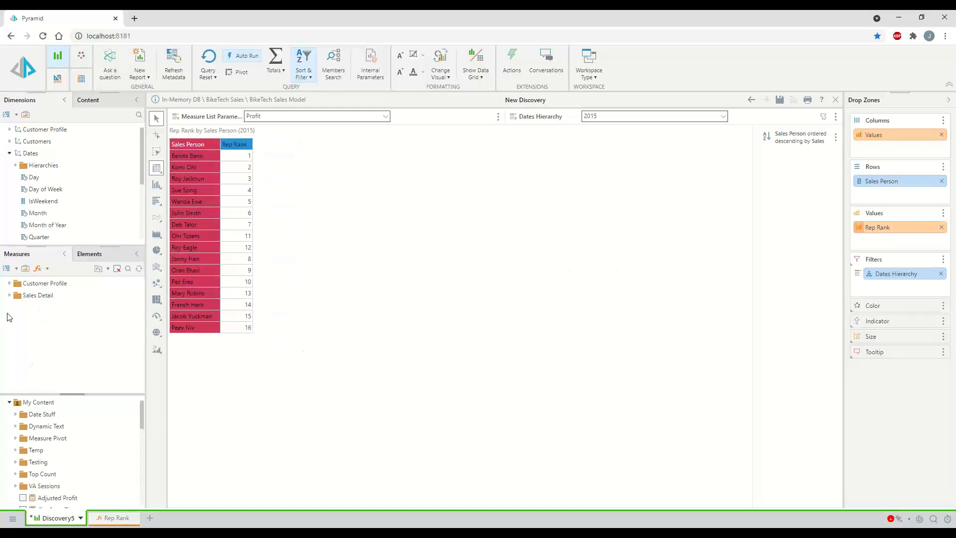
pyautogui.scroll(-2, 40, 453)
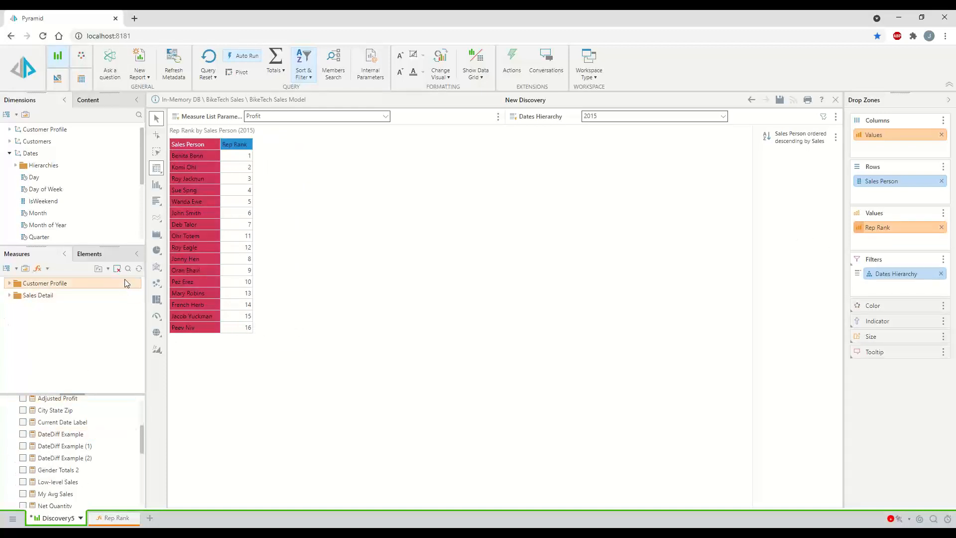
pyautogui.click(108, 270)
pyautogui.click(110, 296)
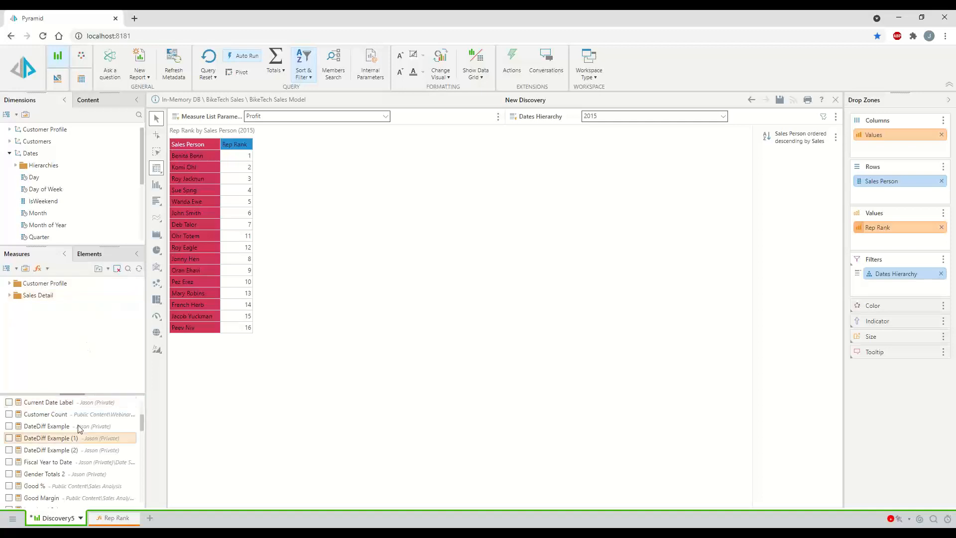
pyautogui.scroll(-5, 85, 455)
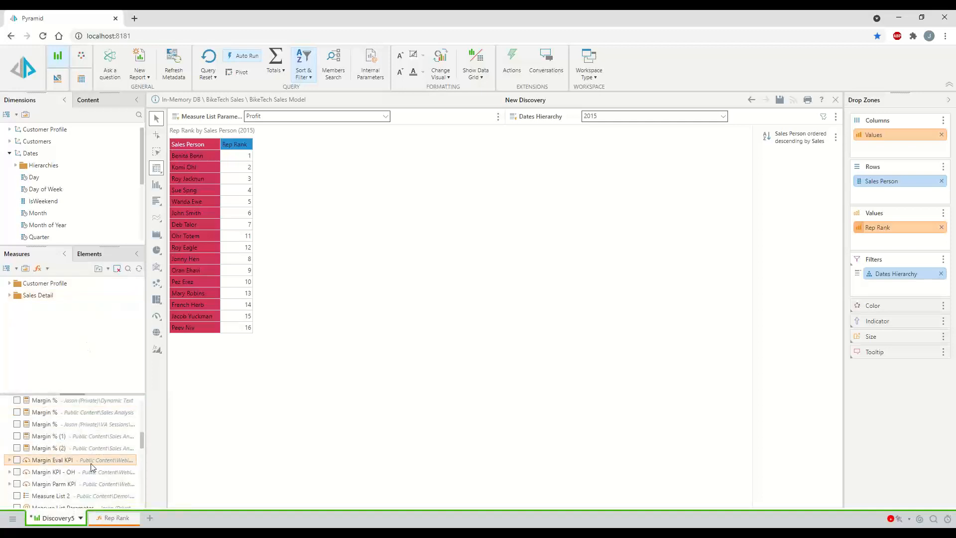
pyautogui.scroll(-1, 90, 463)
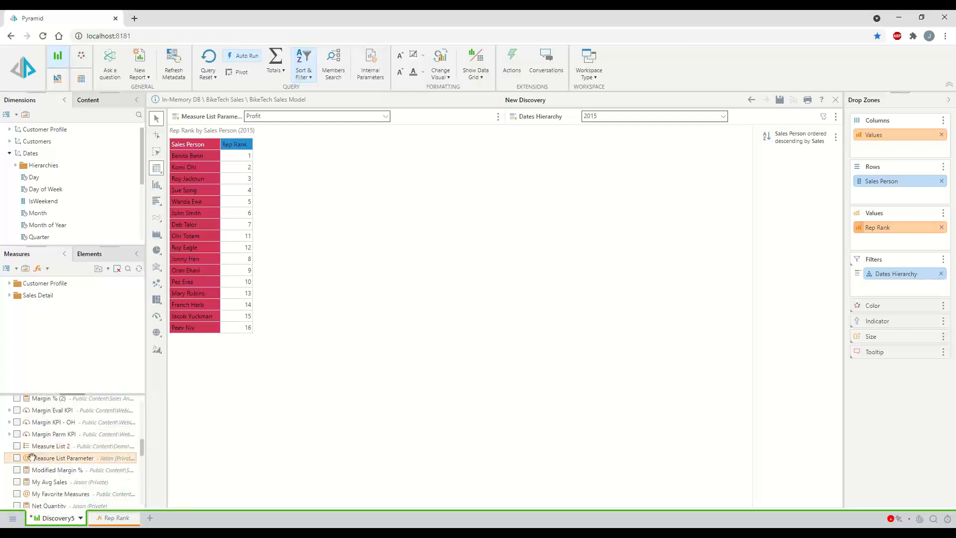
pyautogui.click(17, 458)
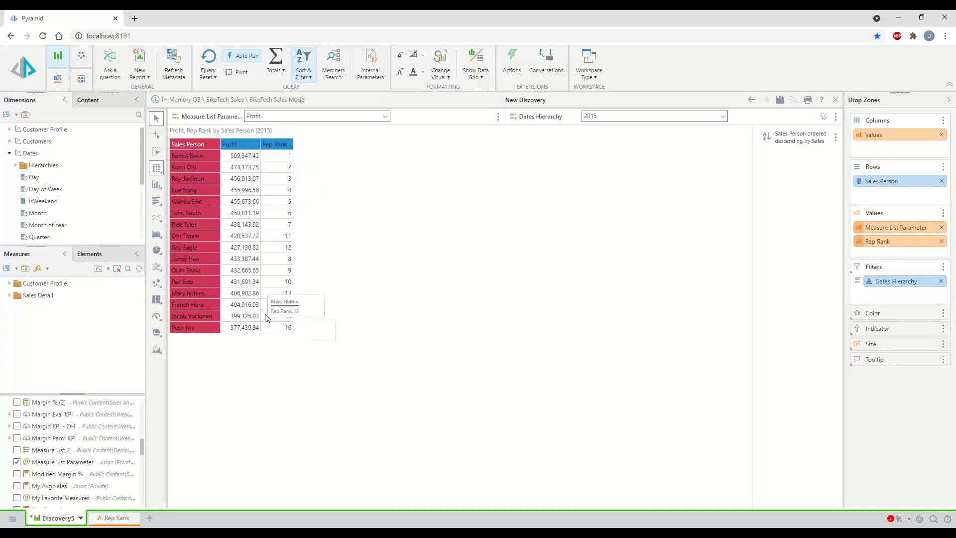
# Switch the Measure List Parameter slicer to Returns, then Quantity, and finally Sales.
pyautogui.click(308, 121)
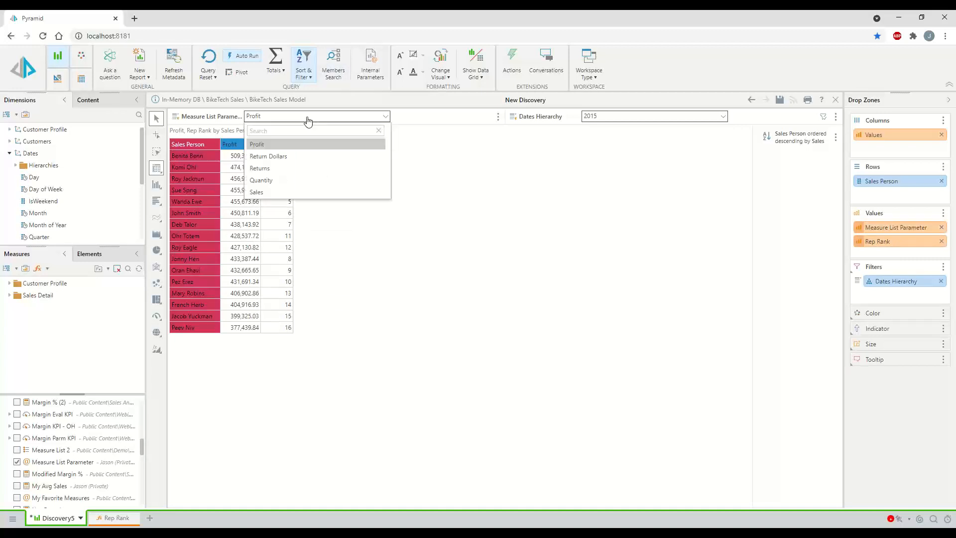
pyautogui.click(281, 168)
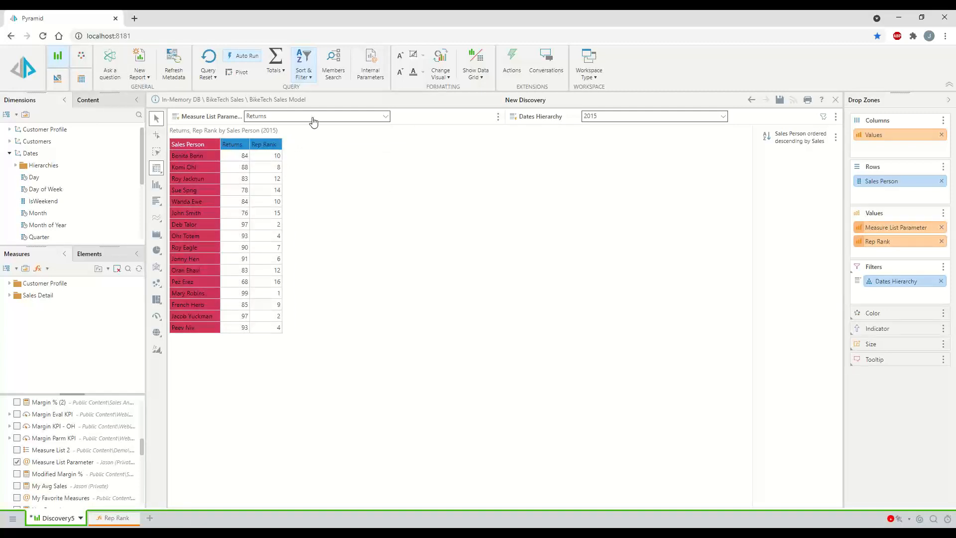
pyautogui.click(313, 122)
pyautogui.click(276, 181)
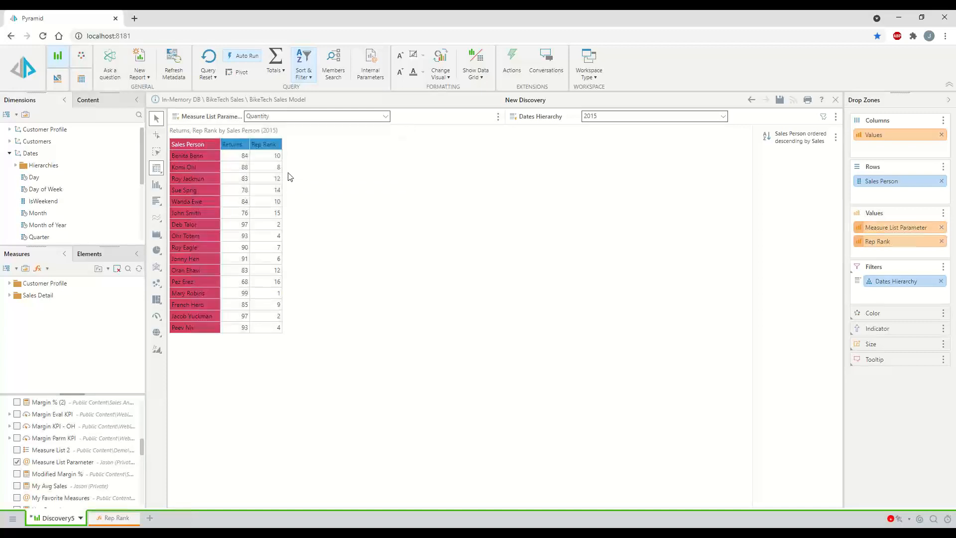
pyautogui.click(322, 118)
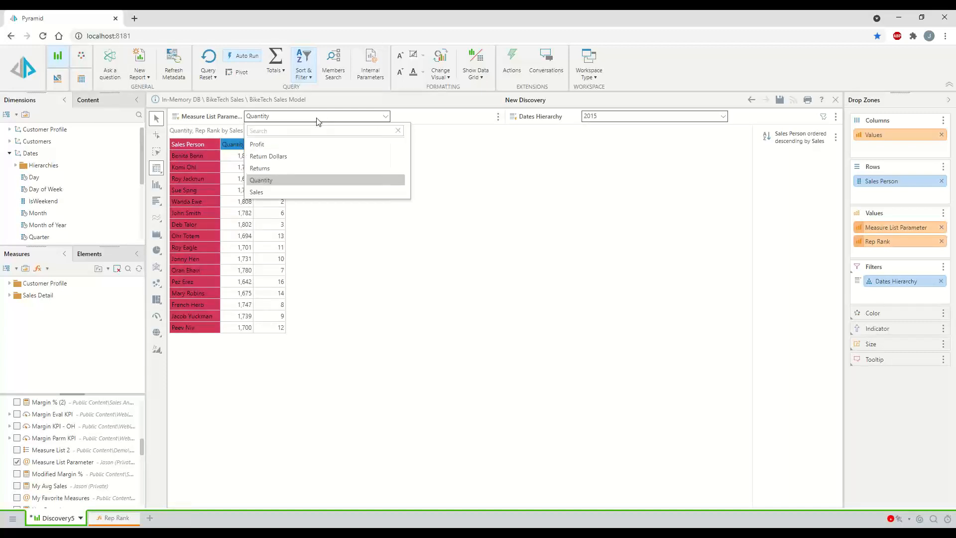
pyautogui.click(263, 193)
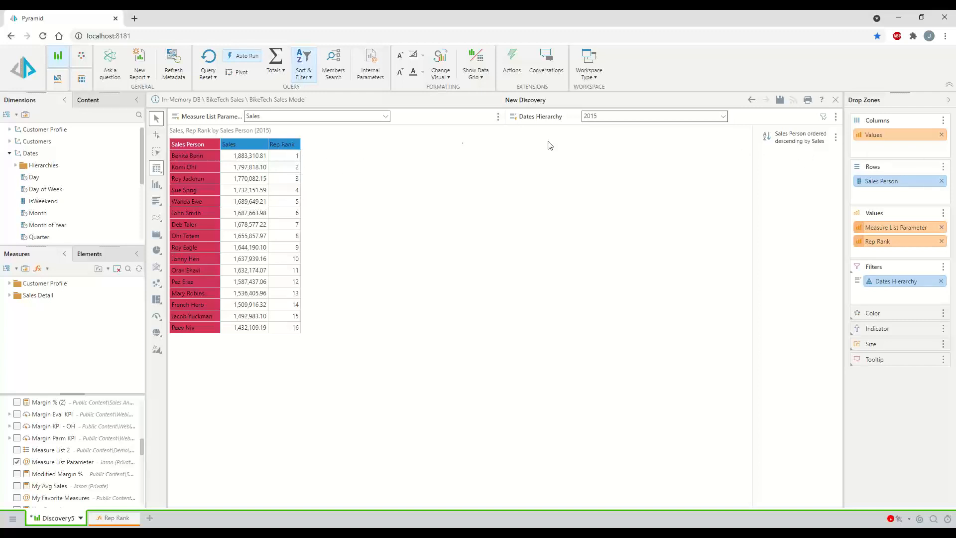
# Edit the Sales Person descending sort to order by Measure List Parameter instead of Sales, and apply it.
pyautogui.click(304, 74)
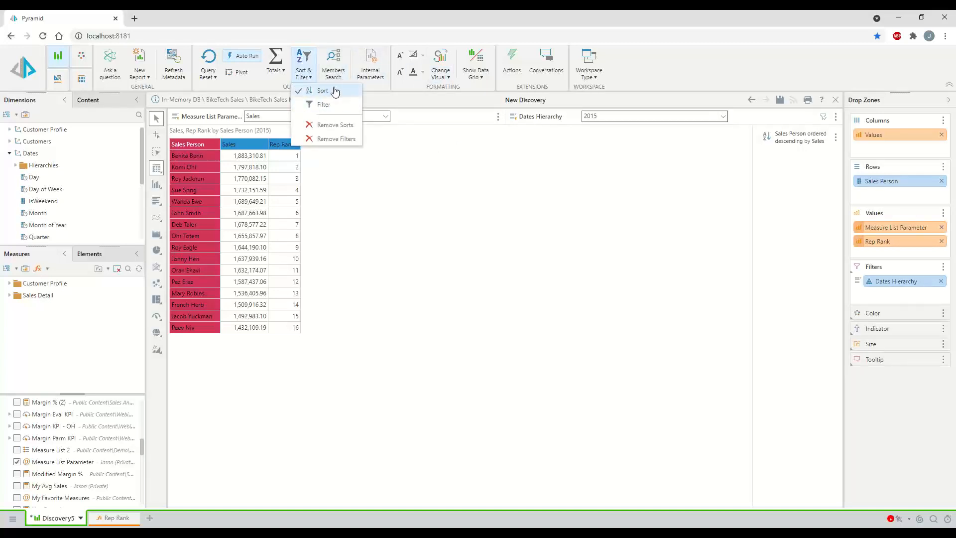
pyautogui.click(322, 91)
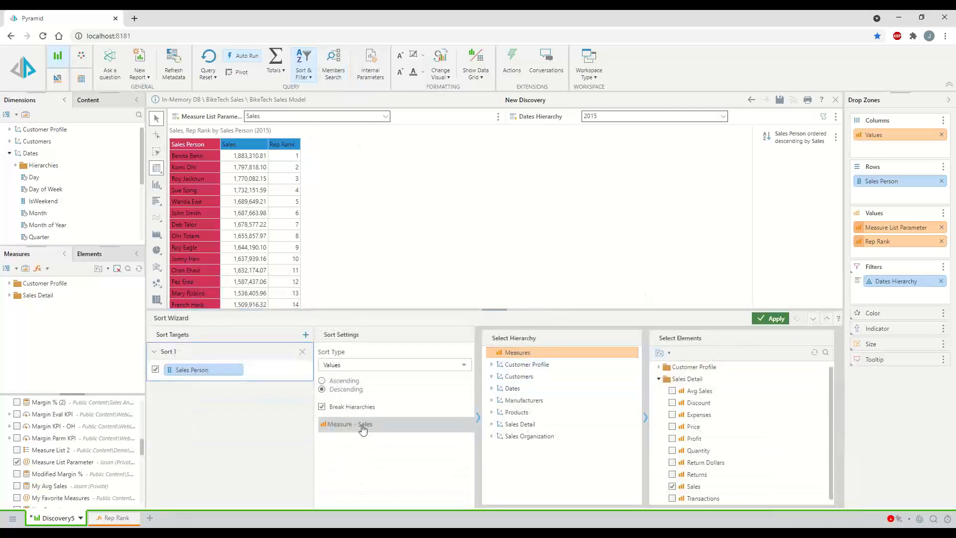
pyautogui.click(672, 487)
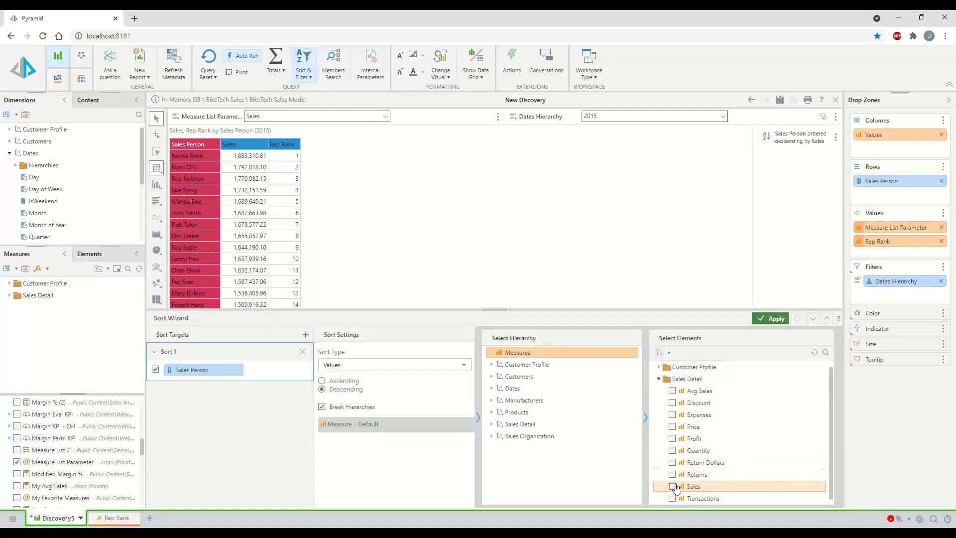
pyautogui.click(668, 354)
pyautogui.click(670, 382)
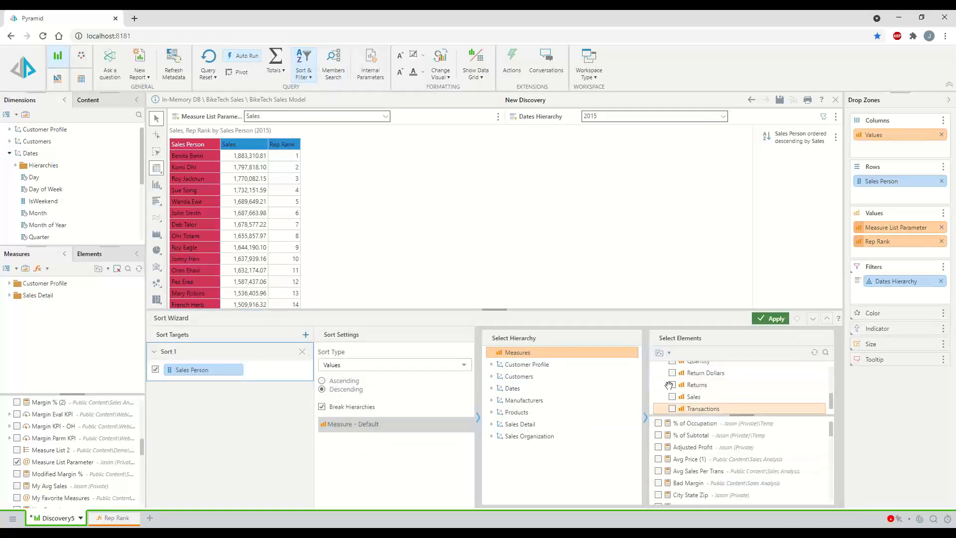
pyautogui.scroll(-7, 690, 468)
pyautogui.scroll(-2, 691, 466)
pyautogui.scroll(1, 690, 463)
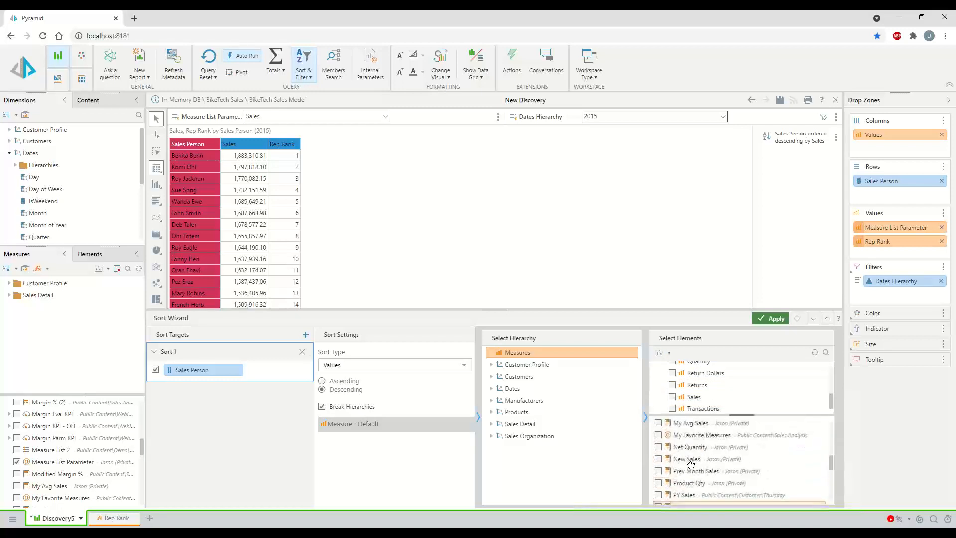
pyautogui.scroll(1, 698, 453)
pyautogui.click(658, 449)
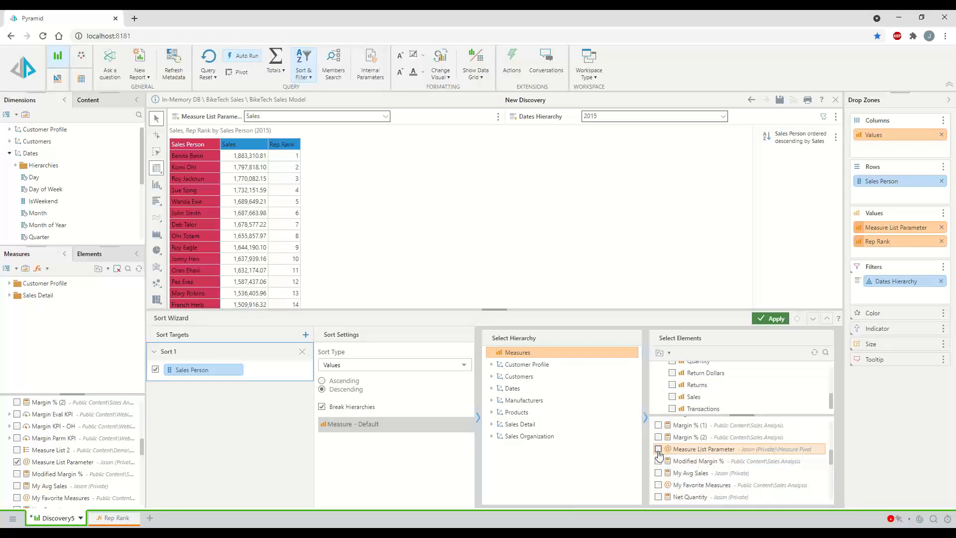
pyautogui.click(775, 319)
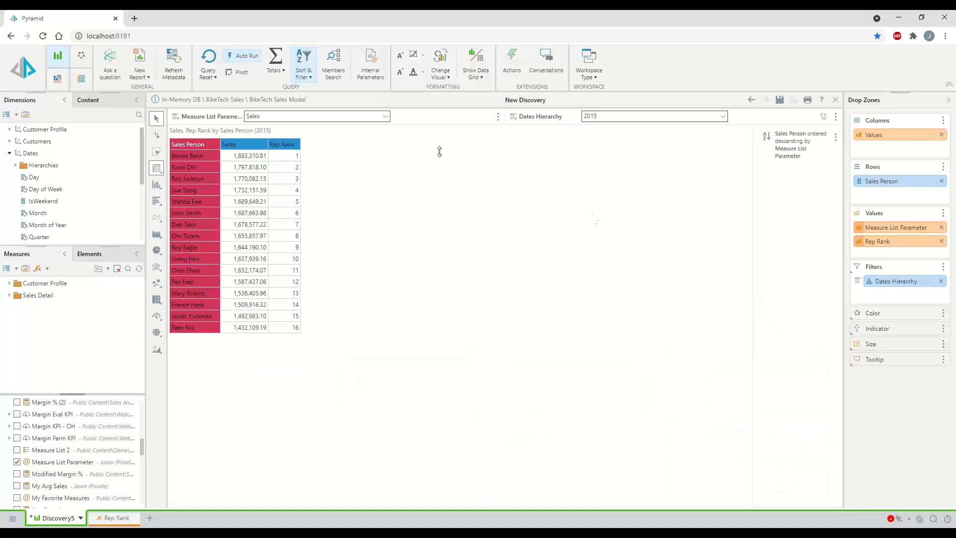
# Switch the Measure List Parameter slicer to Quantity, Returns, Sales and finally Profit to test the parameter-driven sort.
pyautogui.click(386, 117)
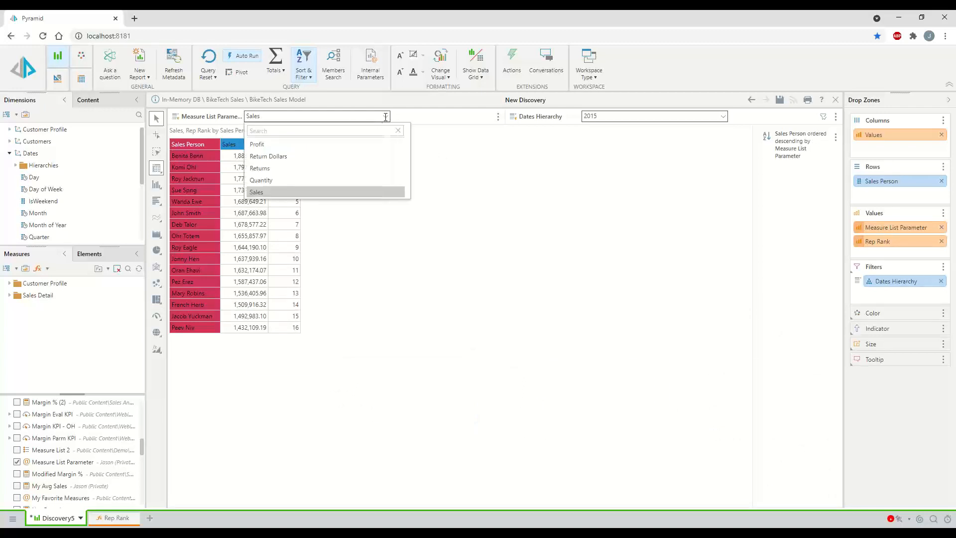
pyautogui.click(329, 180)
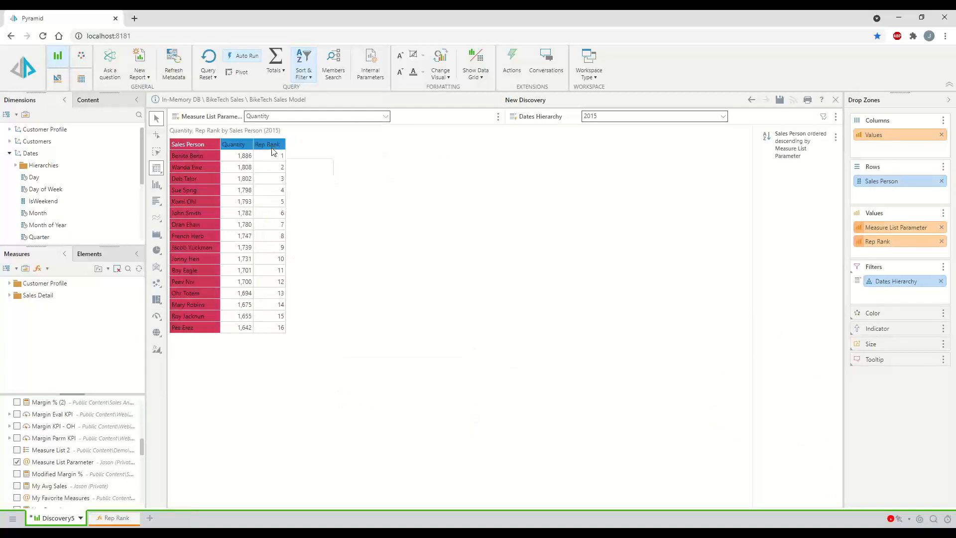
pyautogui.click(323, 117)
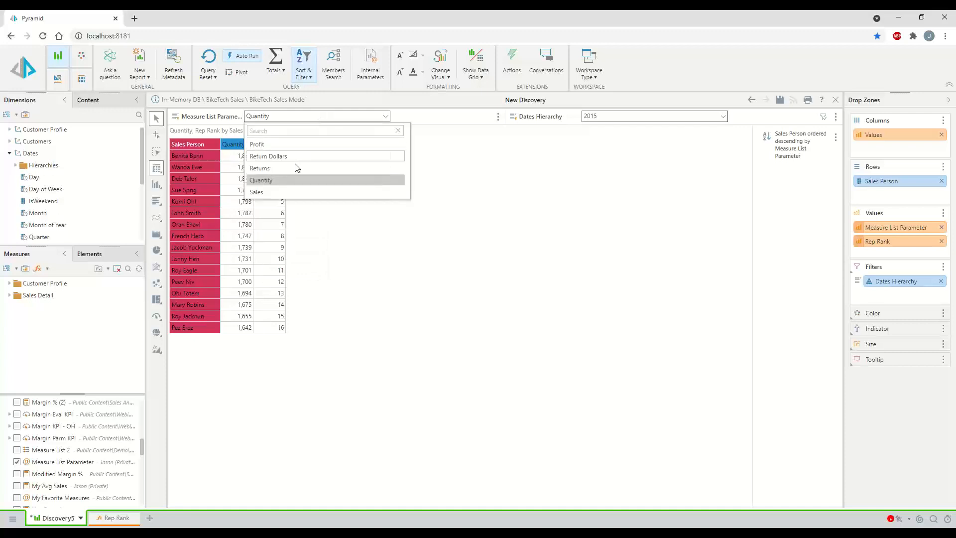
pyautogui.click(289, 172)
pyautogui.click(316, 117)
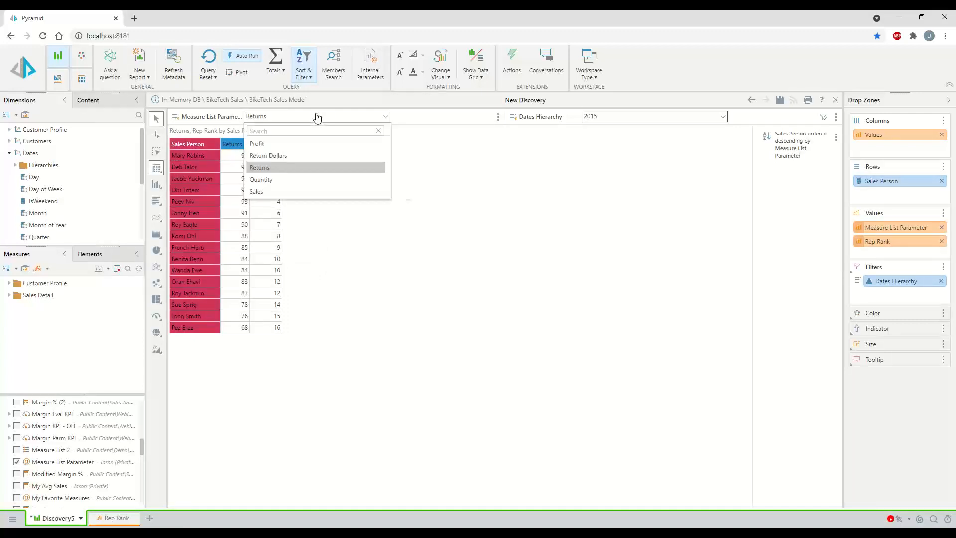
pyautogui.click(280, 193)
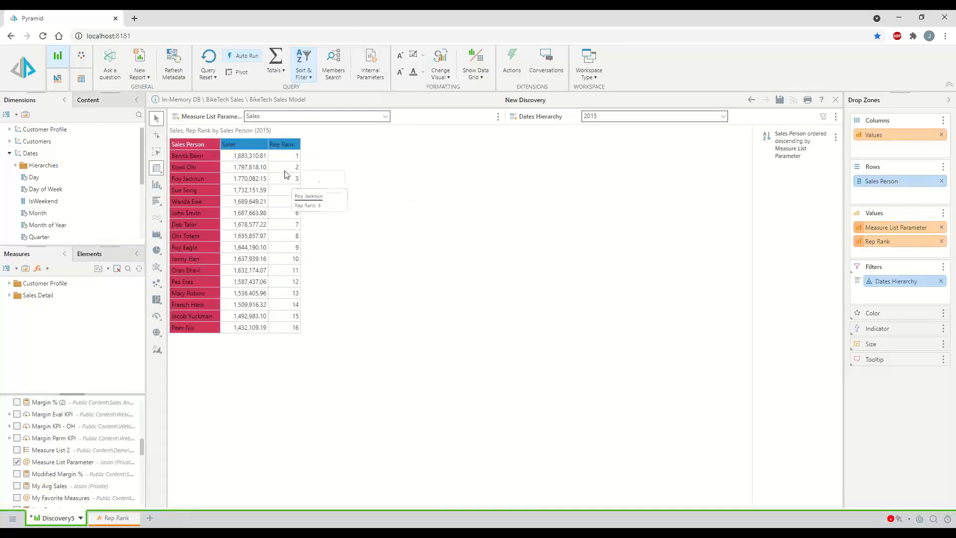
pyautogui.click(298, 116)
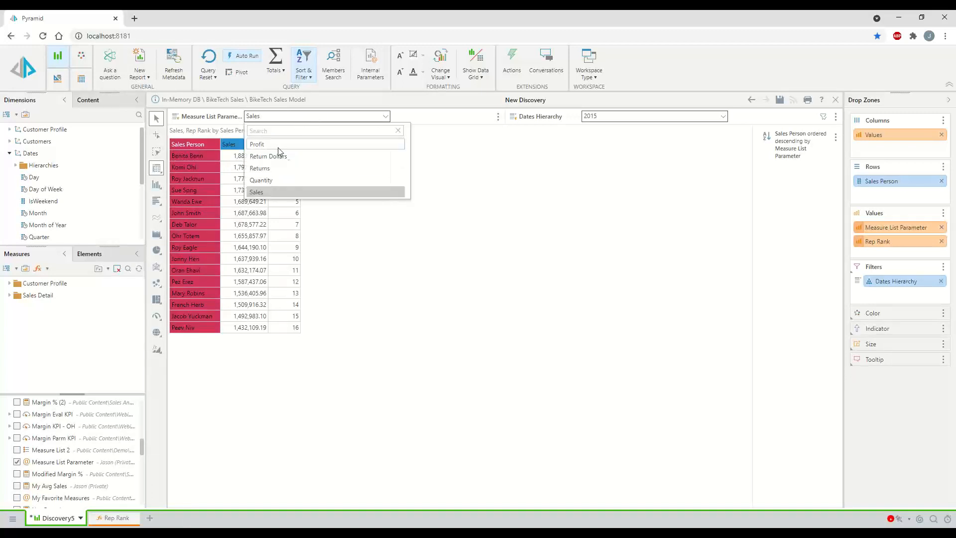
pyautogui.click(278, 146)
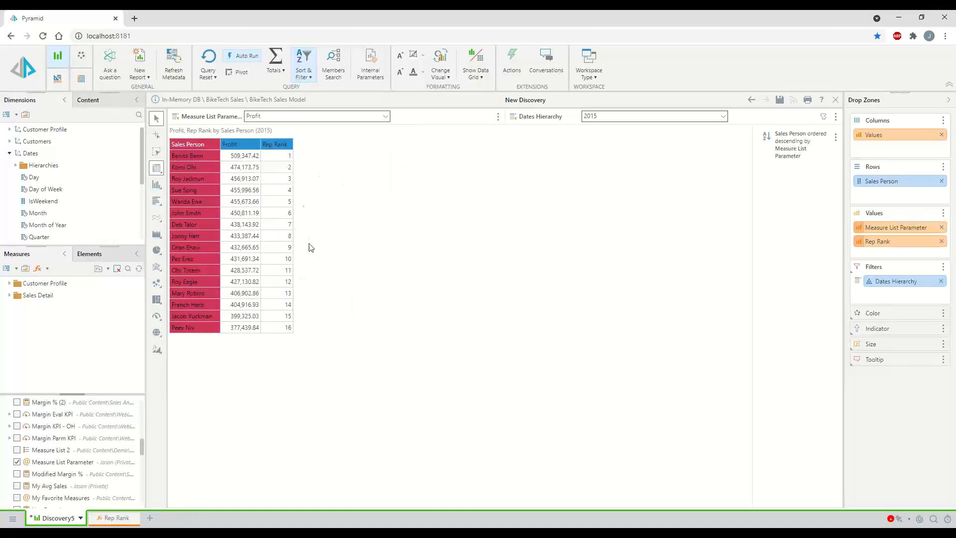
# Return to the Rep Rank formula and review its Rank function and arguments.
pyautogui.click(115, 518)
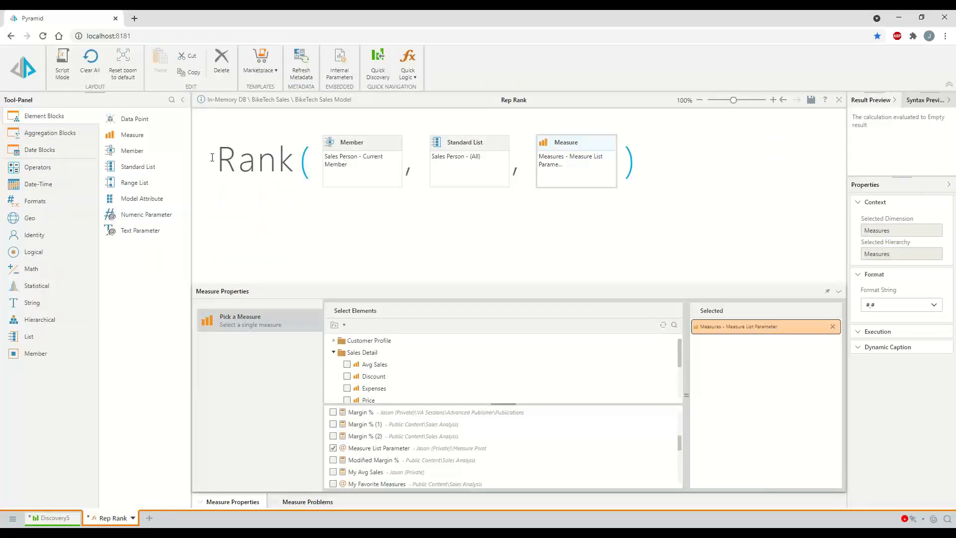
pyautogui.moveTo(212, 158); pyautogui.dragTo(315, 161)
pyautogui.click(383, 207)
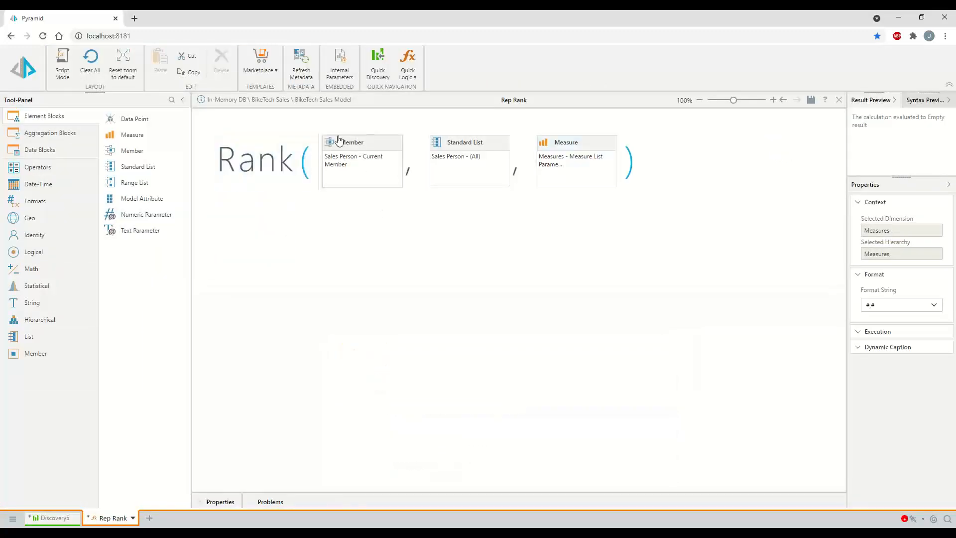